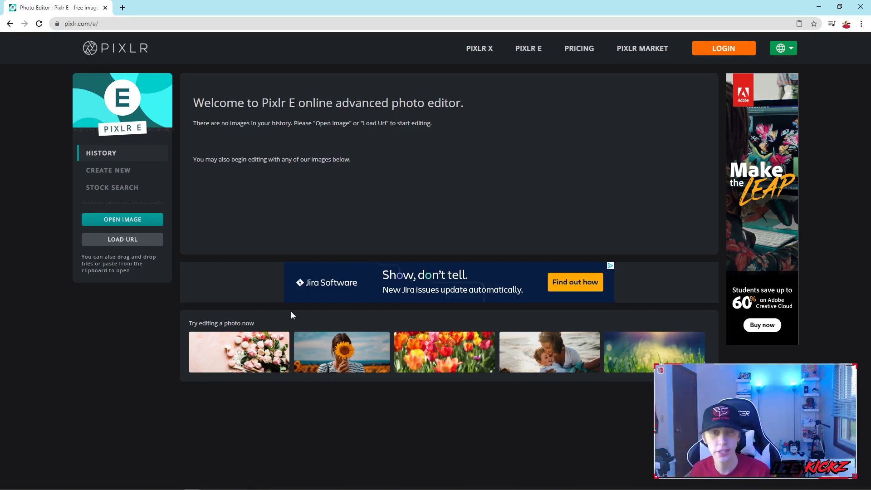
Create a blank 1920 x 1080 canvas and add the photo DSC00249.JPG from the Photography folder as an image layer
click(116, 171)
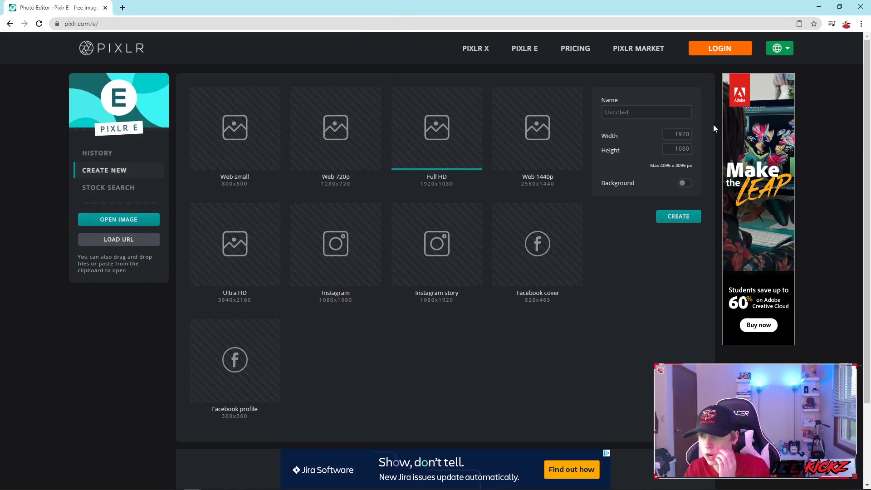
click(678, 216)
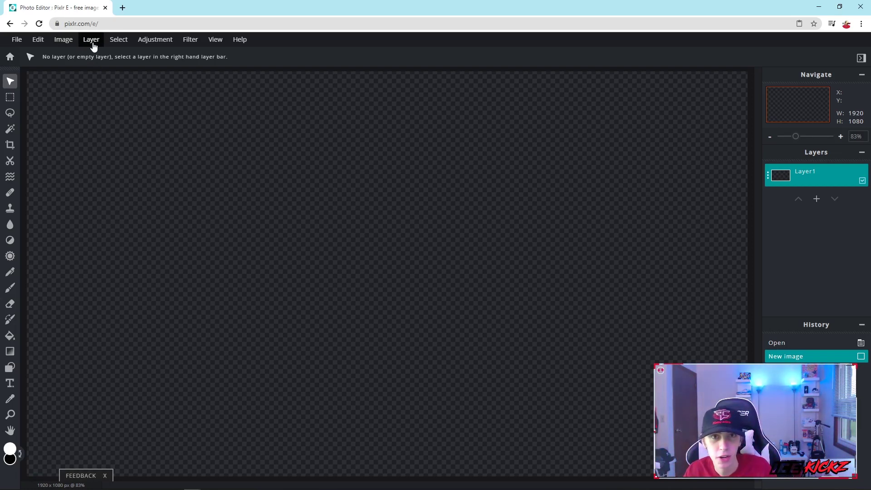
click(92, 44)
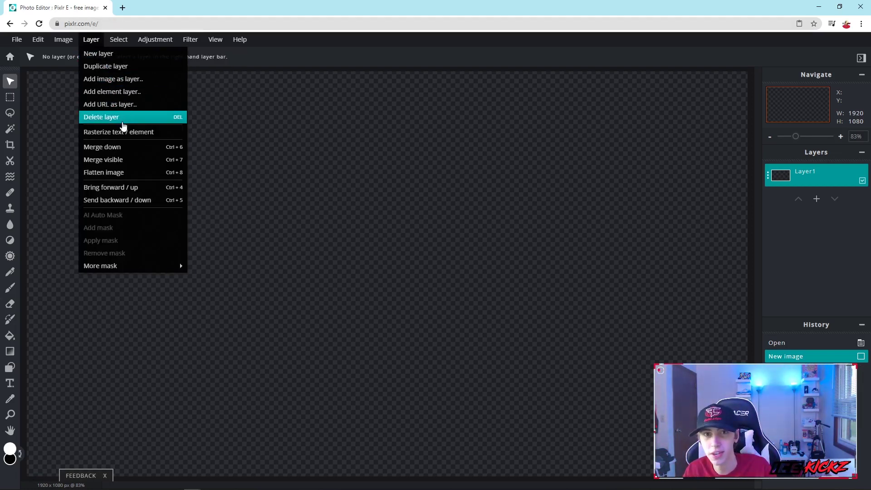
click(120, 80)
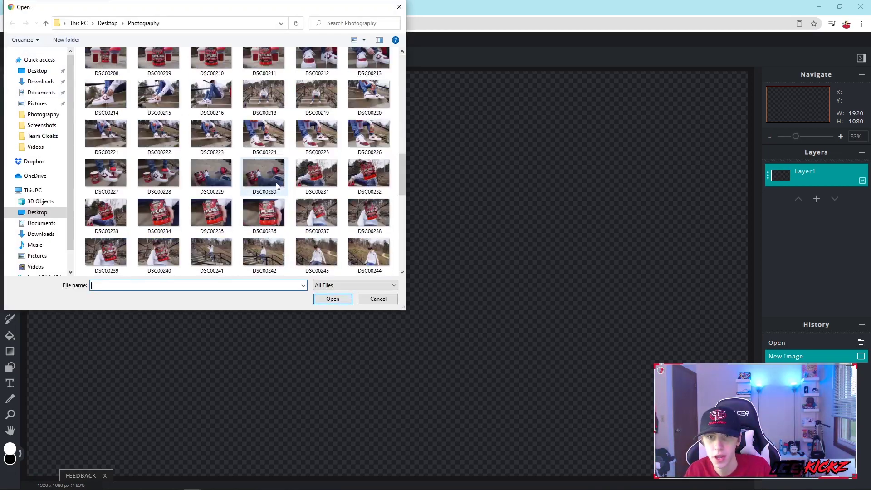
scroll(276, 186, down, 5)
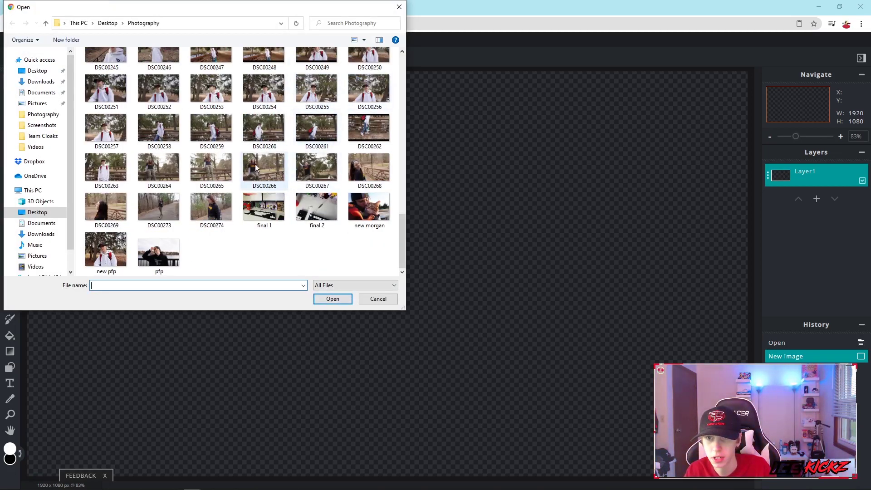
scroll(313, 145, up, 5)
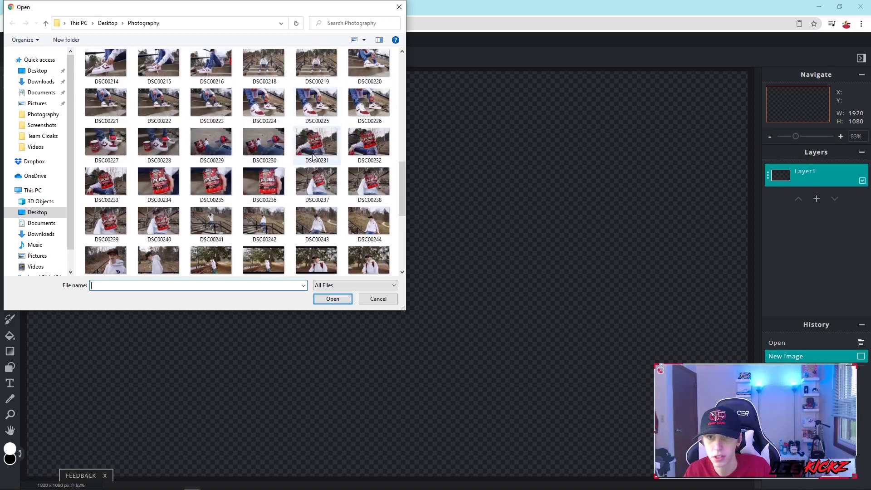
double_click(317, 260)
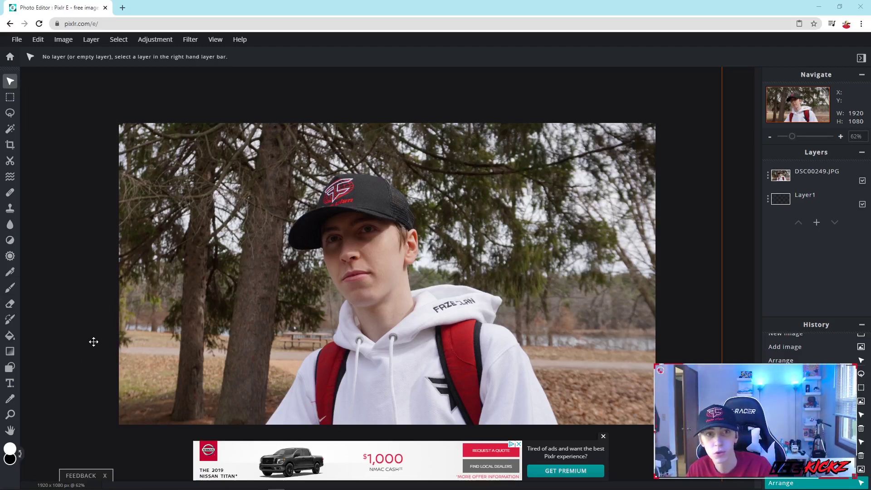
Switch to the Lasso tool with the polygonal type
click(10, 113)
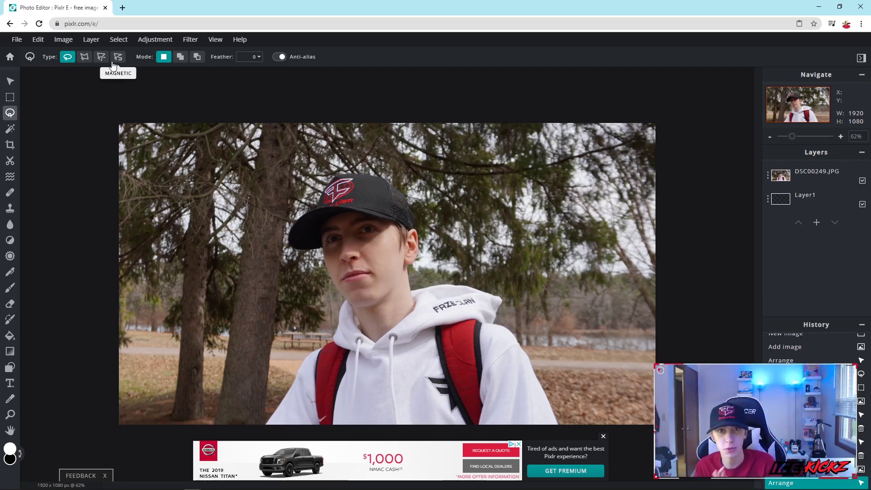
click(85, 57)
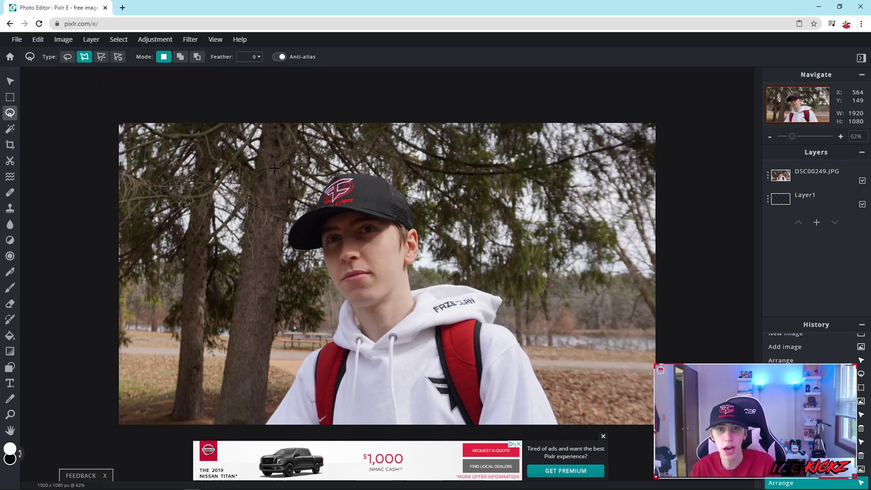
Try a triangular polygonal selection over the trees beside the person, then deselect it
click(517, 293)
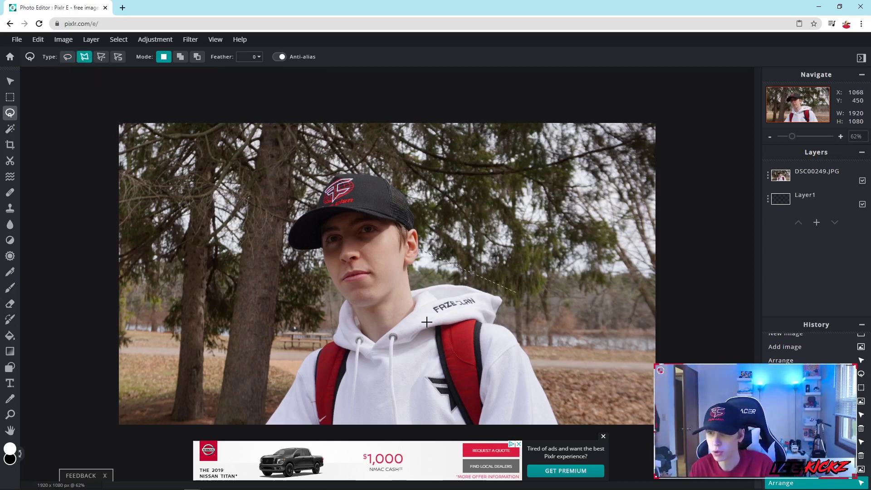
click(470, 206)
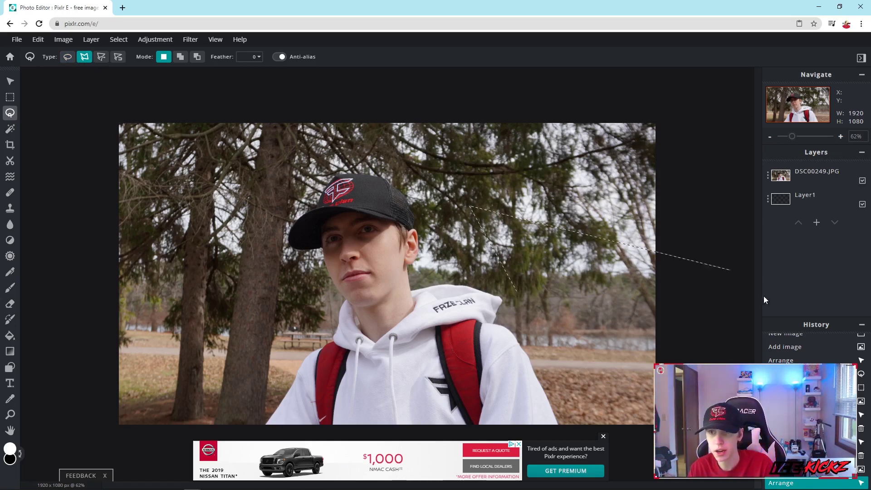
click(605, 213)
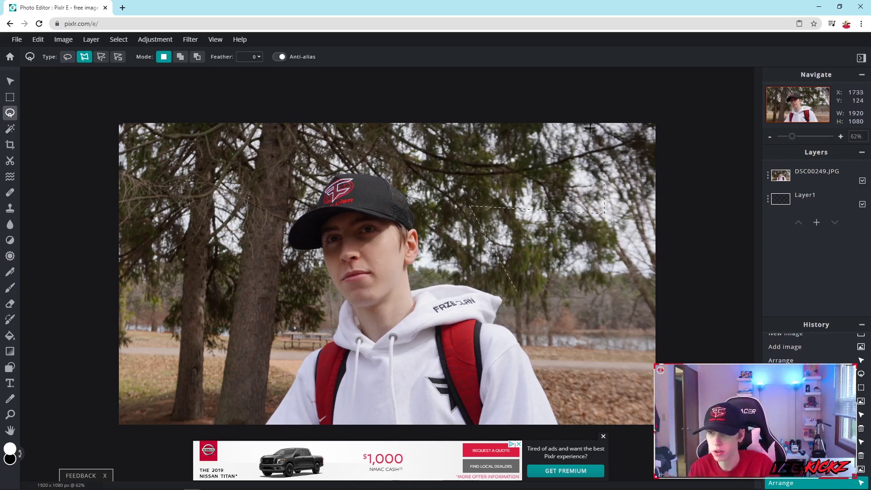
click(519, 295)
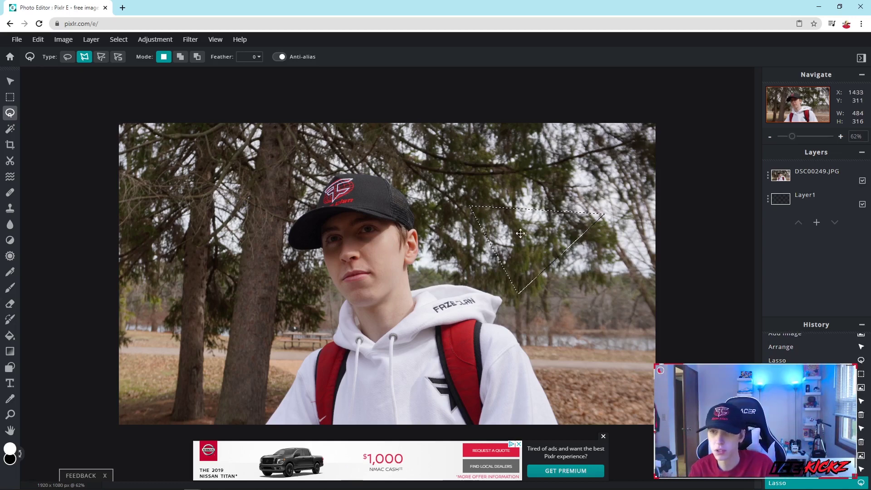
click(118, 39)
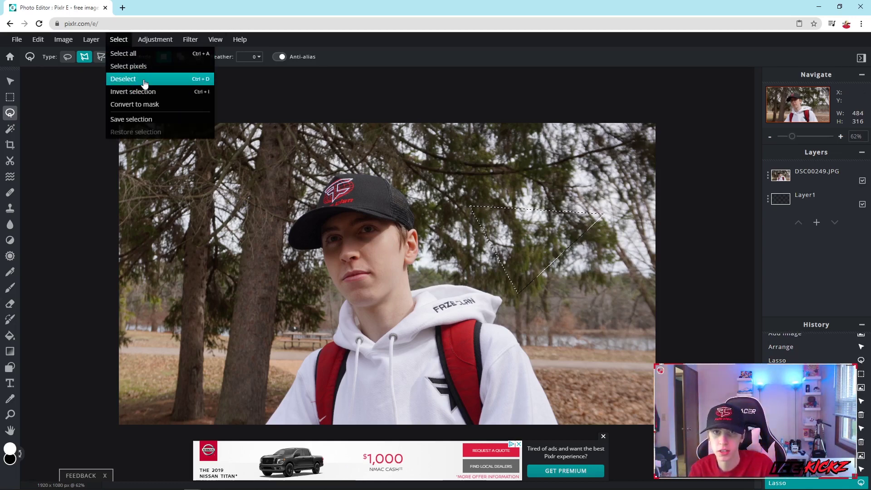
click(136, 79)
Start a polygonal lasso outline at the photo's lower edge and trace the sleeve and shoulder below the FAZE CLAN lettering up to the hood
scroll(468, 283, down, 1)
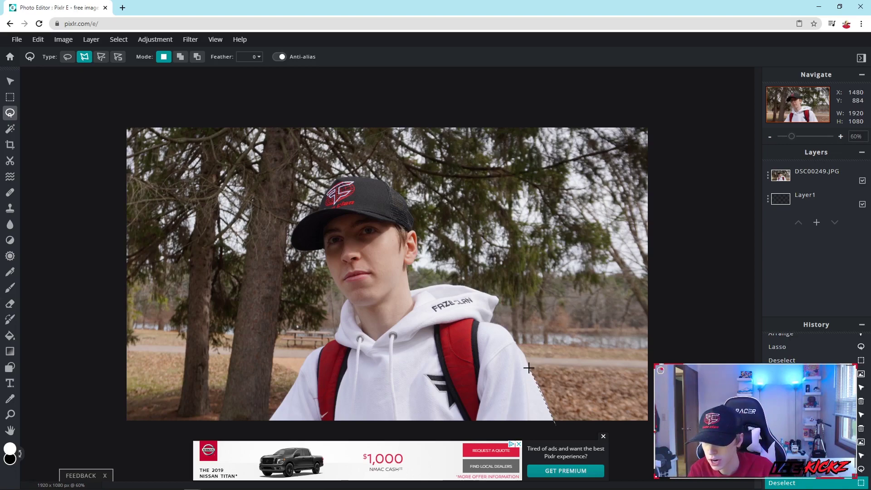
scroll(540, 383, up, 3)
scroll(586, 405, down, 2)
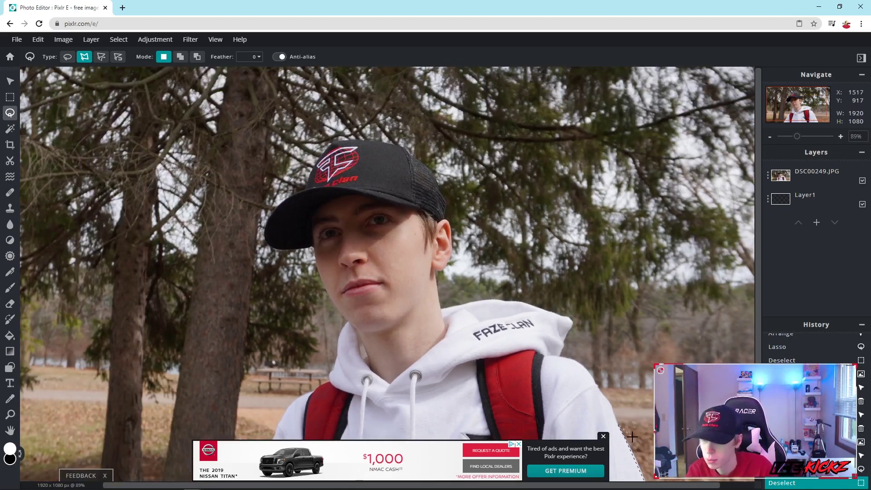
scroll(631, 429, up, 2)
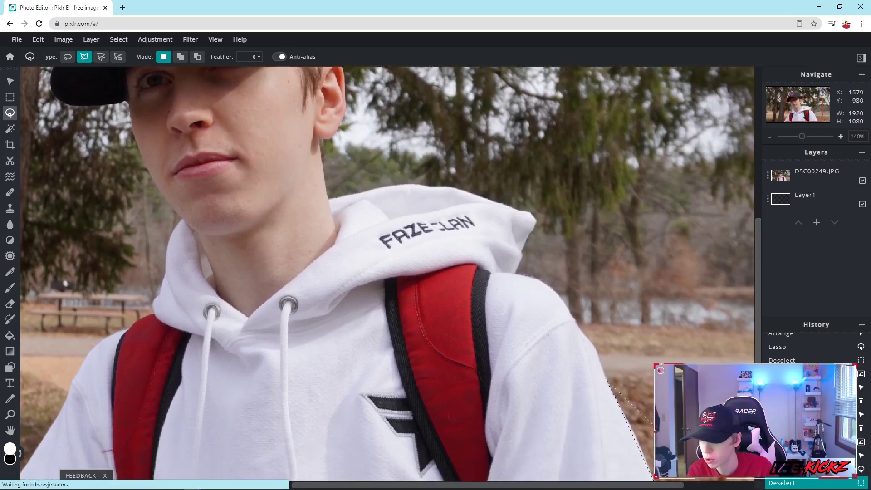
drag(647, 486, 666, 485)
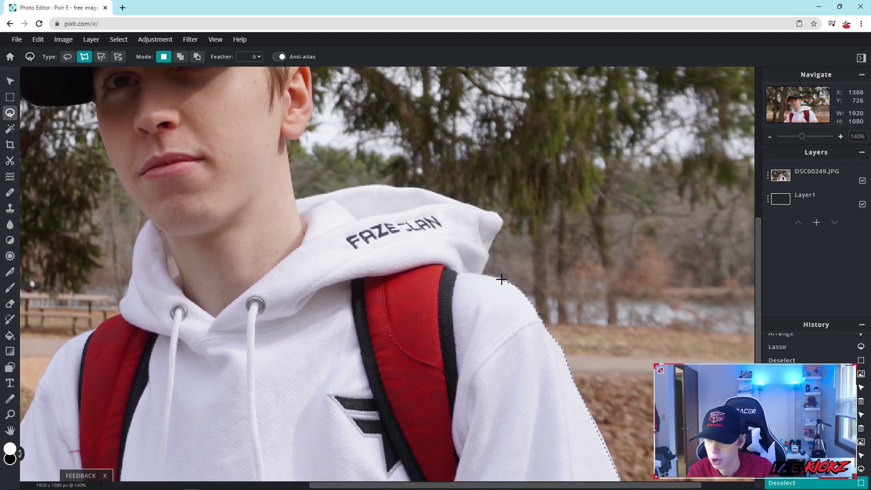
click(483, 274)
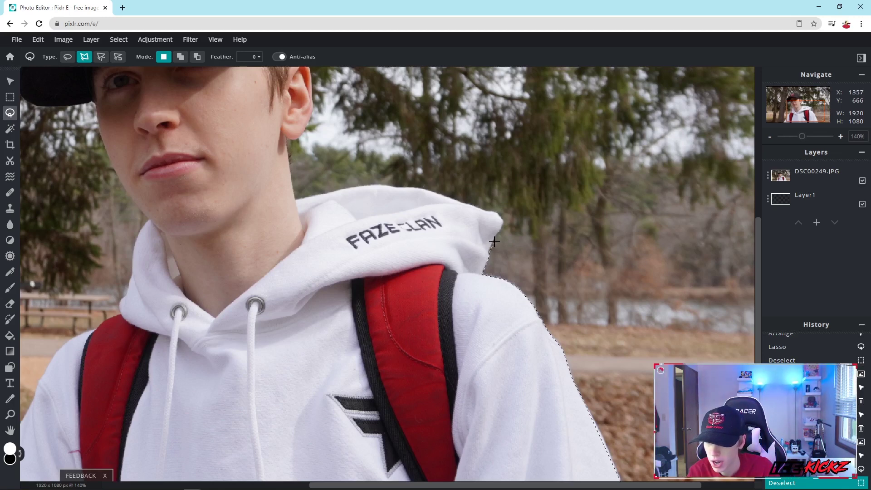
Continue the lasso outline around the hood's tip and along its upper edge to the neck
click(501, 220)
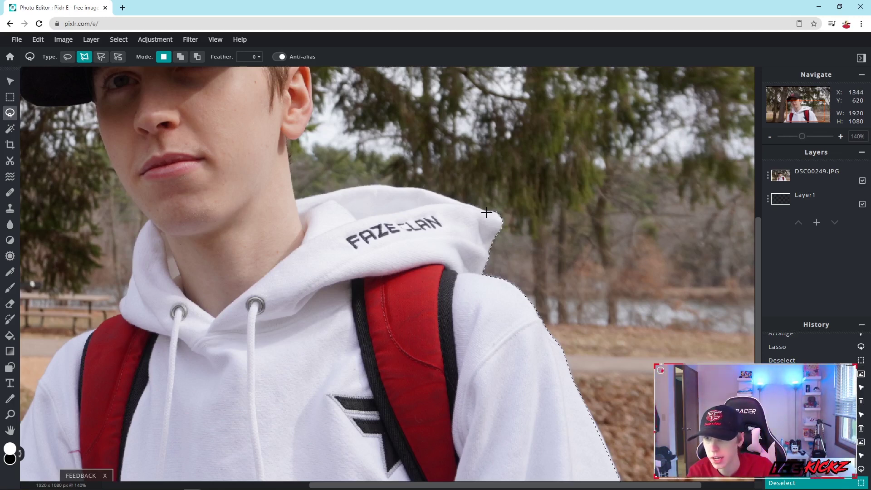
click(488, 210)
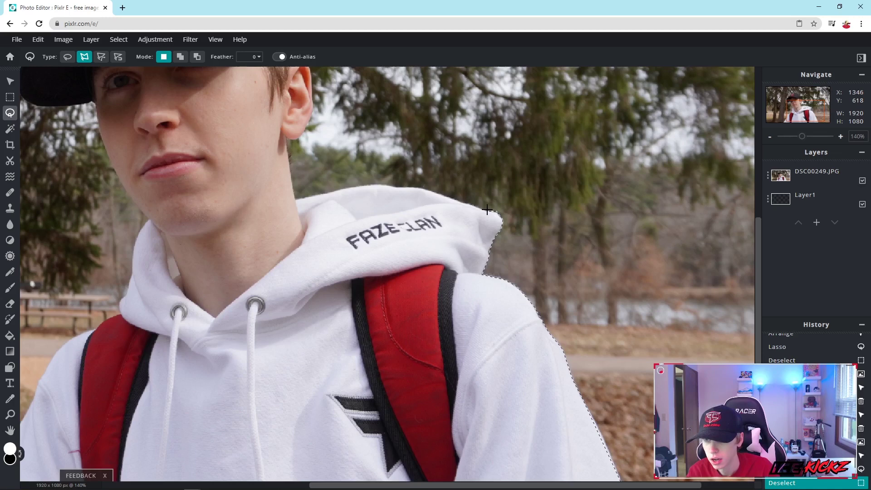
click(416, 188)
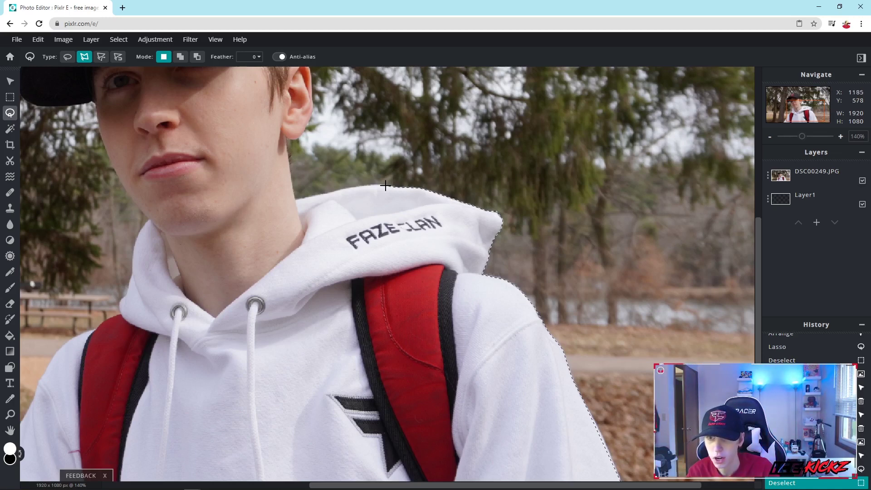
click(359, 186)
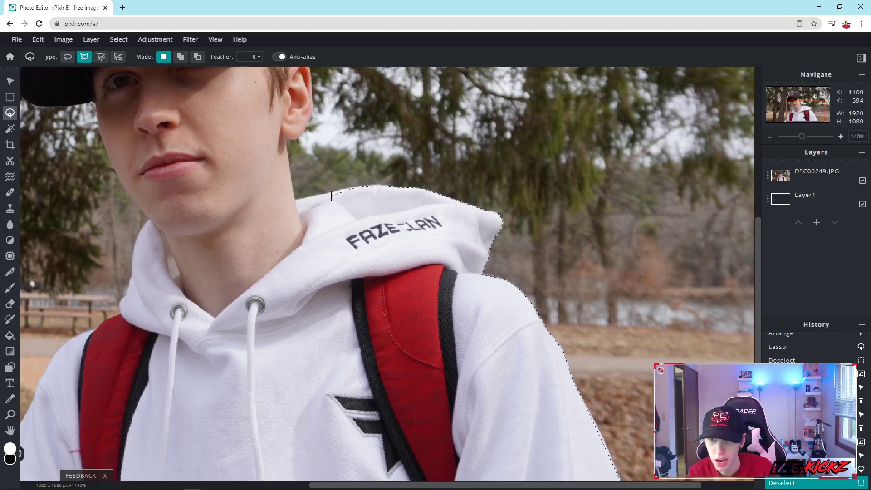
click(295, 199)
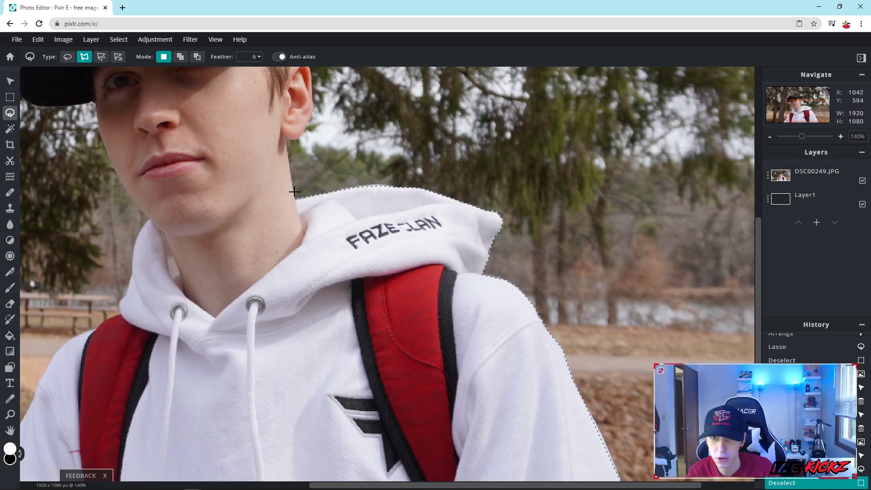
Extend the lasso outline up the side of the neck and around the ear to the cap
click(288, 137)
click(311, 112)
scroll(311, 113, up, 1)
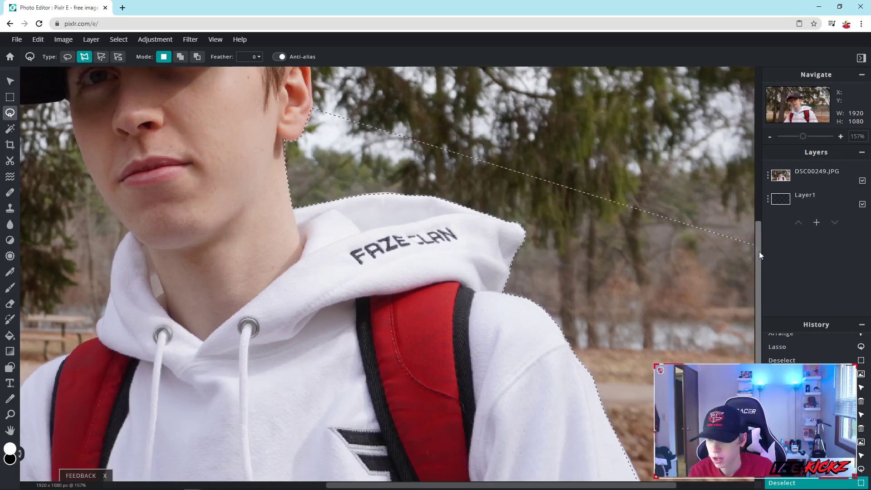
drag(758, 253, 755, 166)
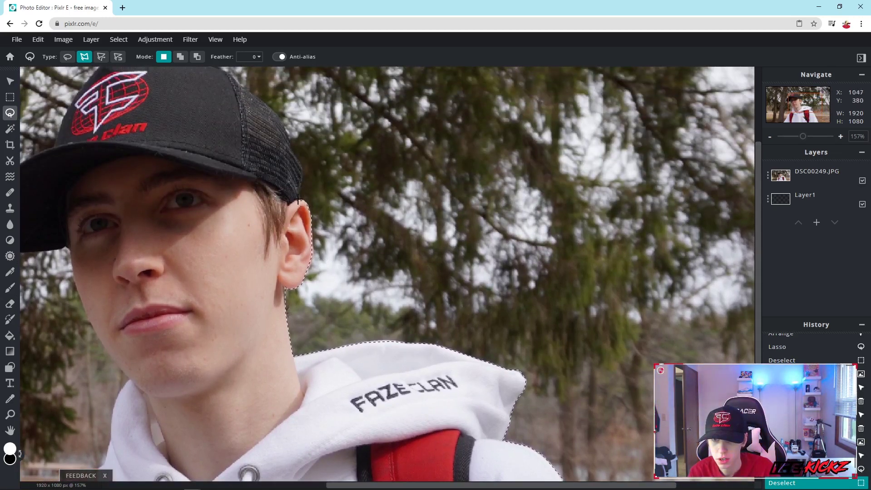
Trace the lasso outline around the cap's mesh back and over its crown to the start of the brim
scroll(299, 200, up, 2)
click(303, 245)
click(236, 143)
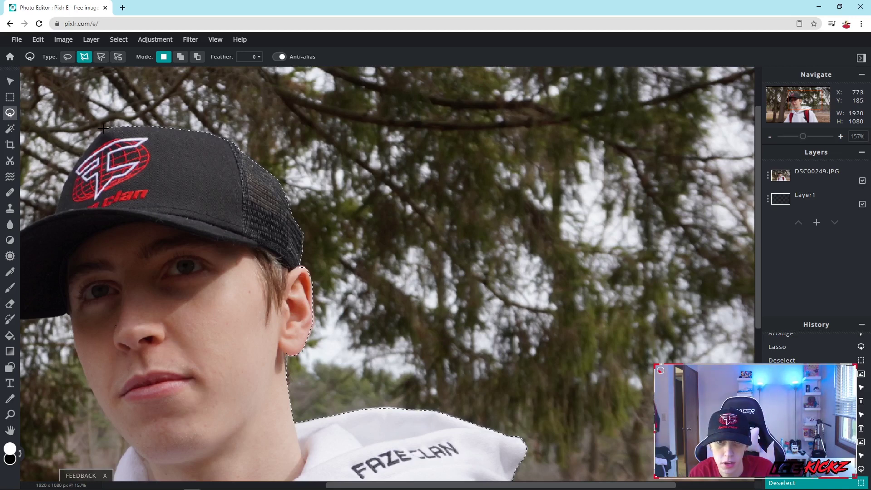
click(103, 129)
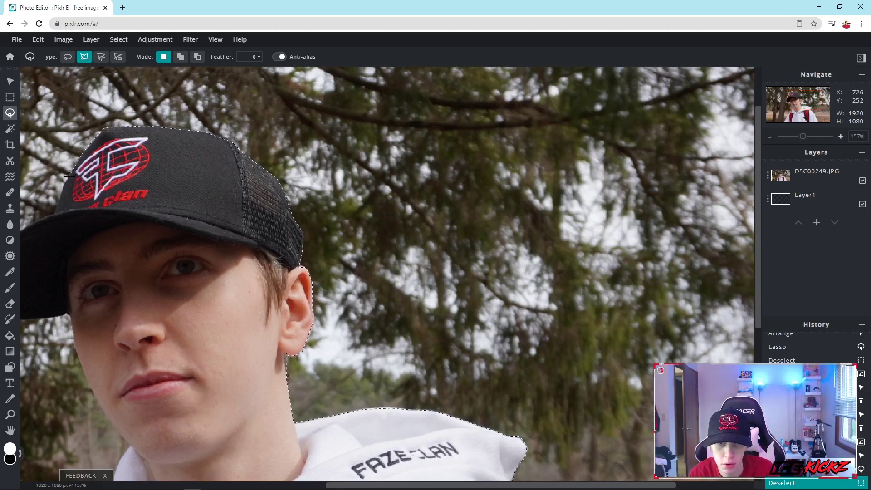
click(54, 211)
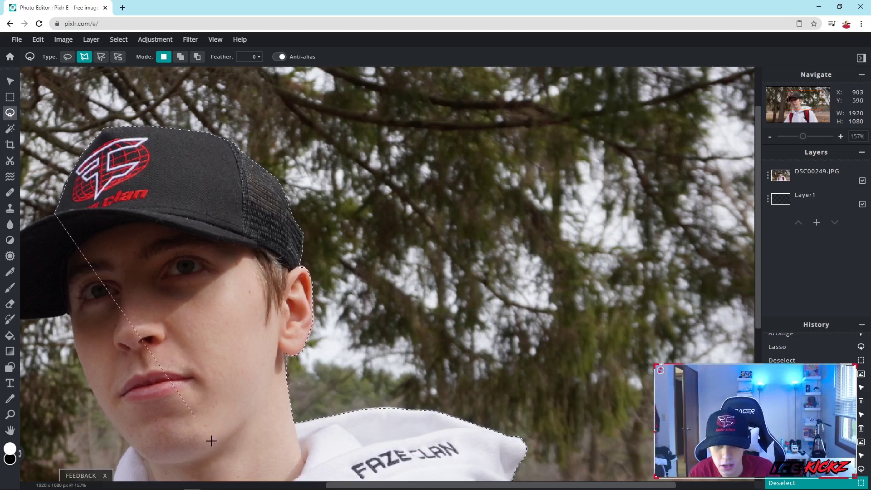
Continue the lasso outline around the cap's brim and down the face and jaw to the hood
drag(365, 487, 239, 487)
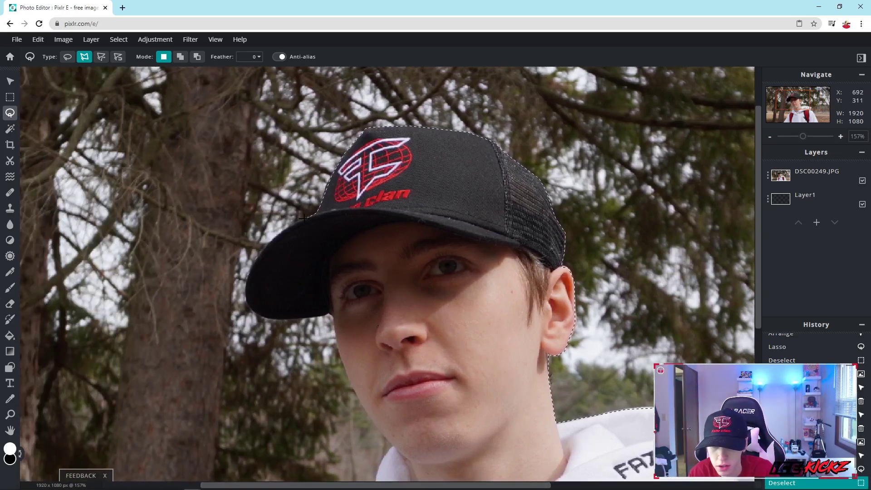
mouse_move(281, 229)
mouse_down()
mouse_move(351, 390)
mouse_move(394, 445)
mouse_up()
click(394, 446)
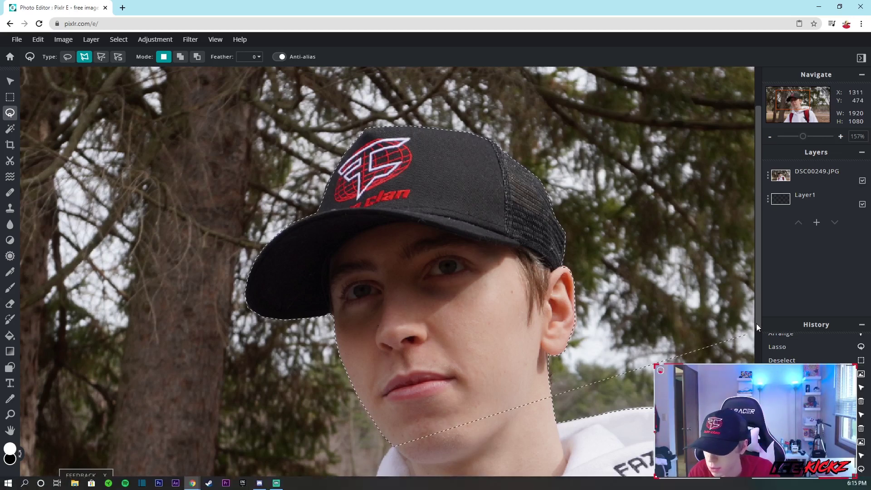
Trace the remaining hood edge, shoulder and sleeve, and close the lasso selection along the photo's lower edge
scroll(756, 337, down, 5)
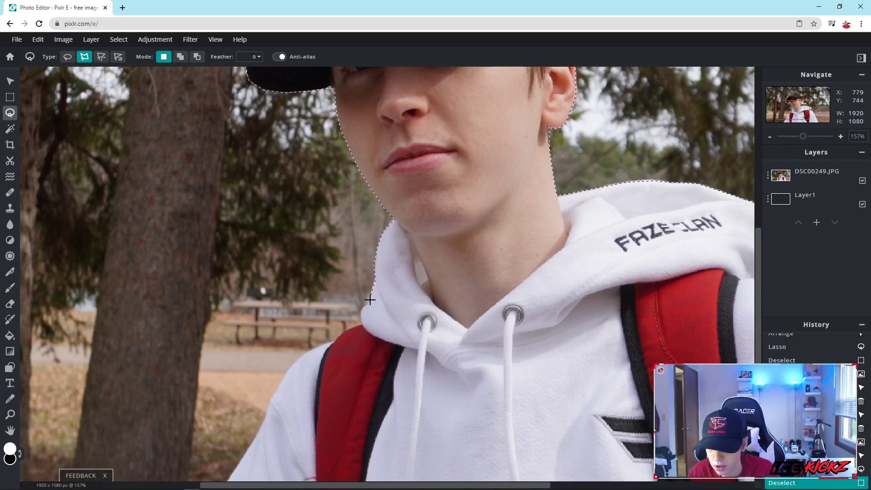
click(358, 324)
scroll(288, 384, down, 2)
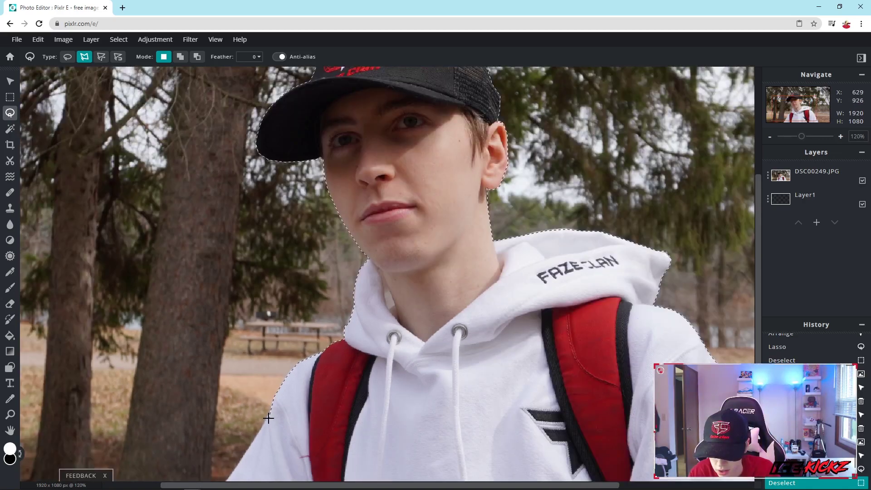
scroll(272, 433, down, 3)
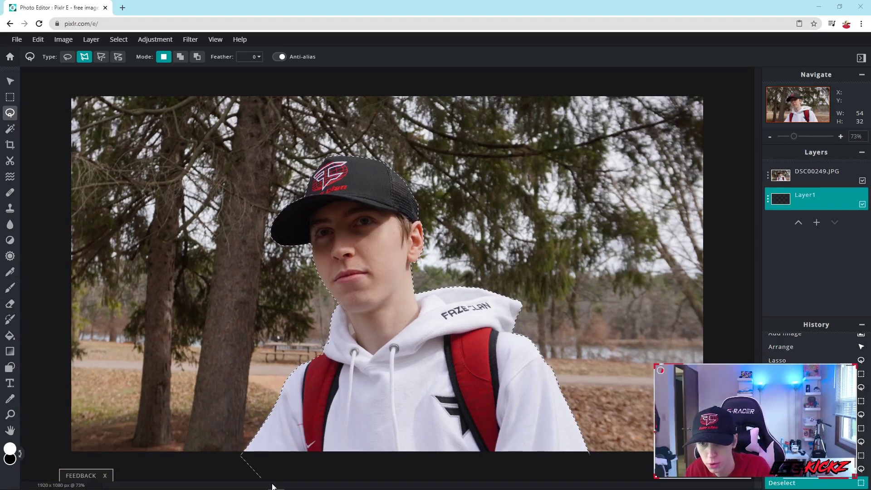
click(535, 466)
click(590, 456)
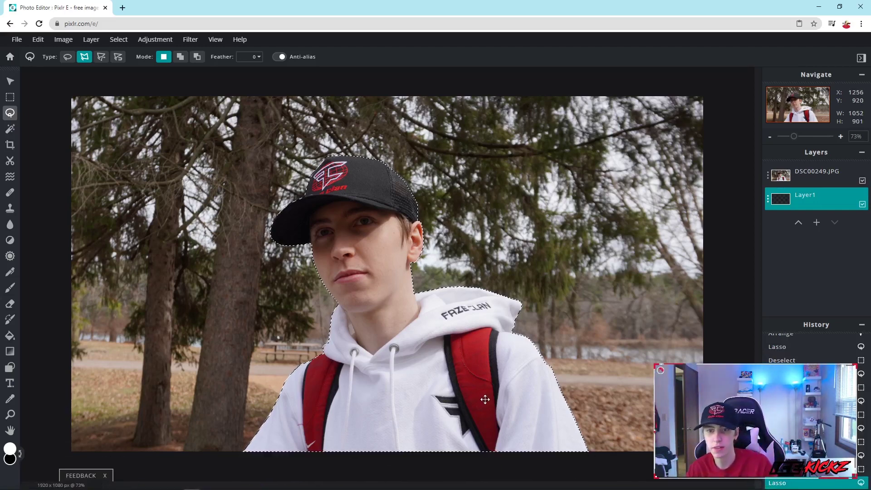
Cut the outlined person out of the DSC00249.JPG photo layer
click(826, 180)
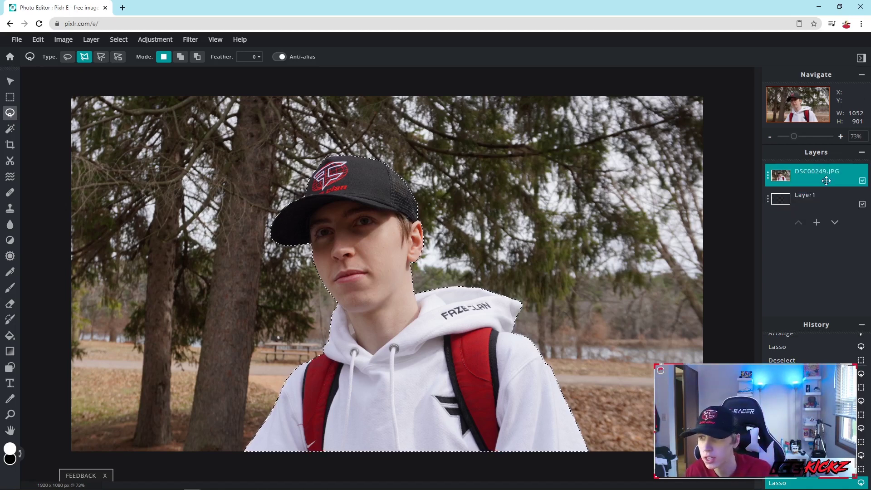
click(38, 40)
click(48, 82)
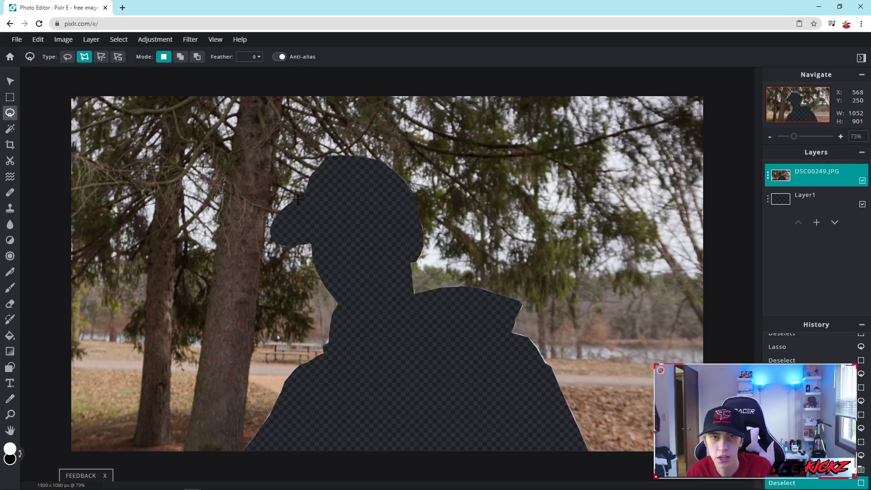
Delete the remaining background photo layer and paste the cut-out person as a new layer
key(Delete)
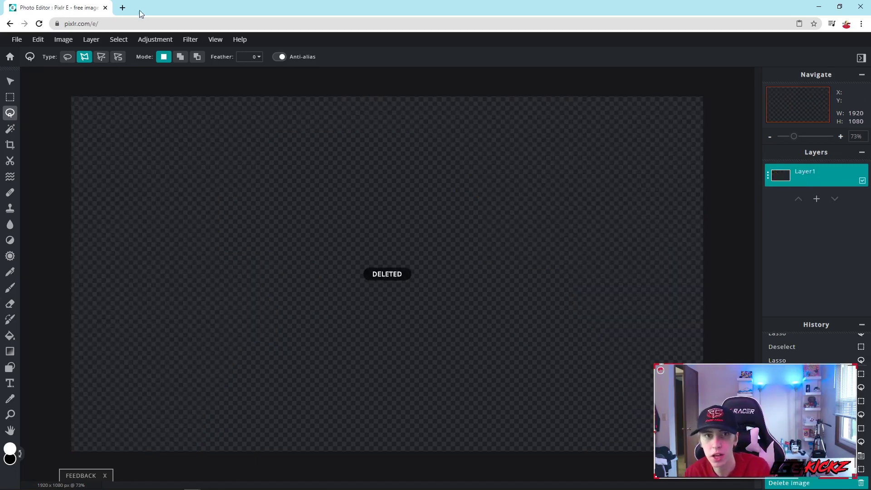
click(38, 40)
click(62, 120)
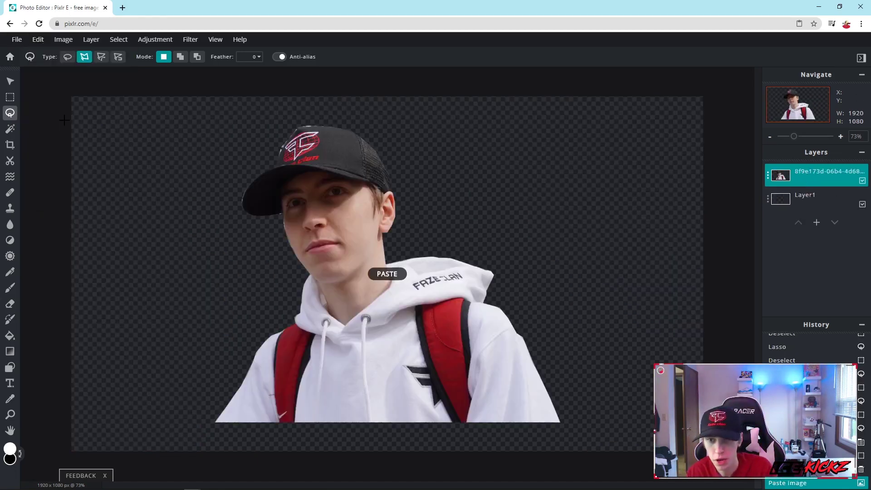
Scale the pasted cutout up to about 1459 x 1250 px and position it toward the canvas's lower right
click(13, 84)
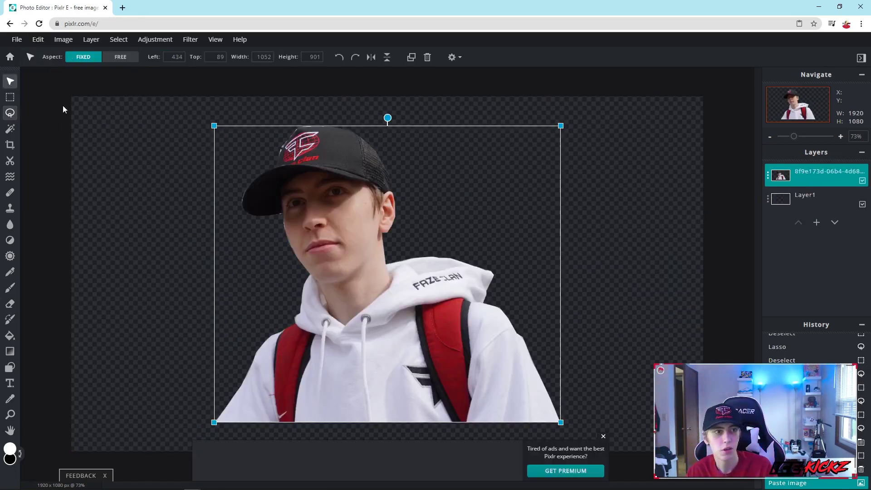
drag(478, 209, 487, 259)
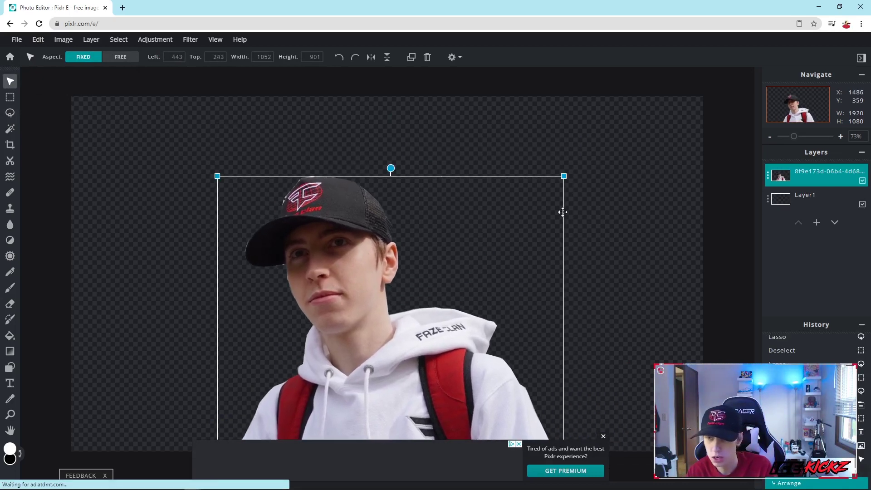
drag(564, 175, 469, 268)
drag(406, 306, 412, 274)
drag(501, 204, 735, 81)
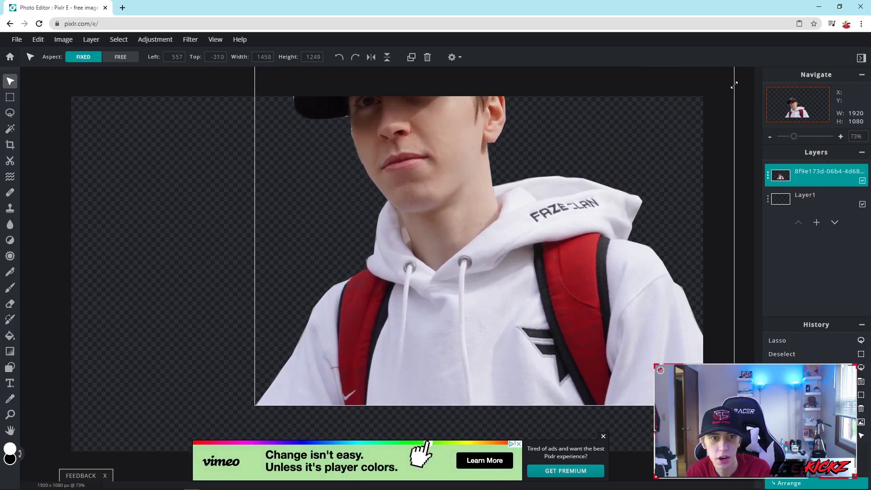
drag(628, 169, 567, 337)
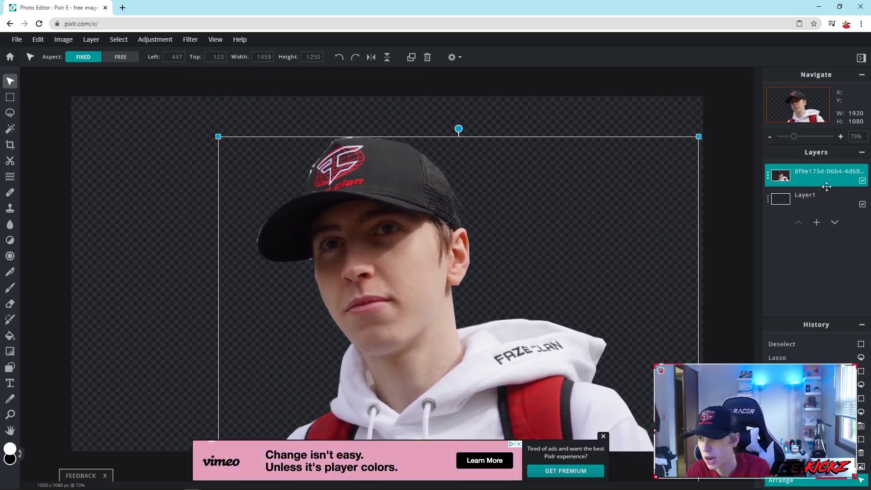
click(532, 117)
Erase the leftover background fringe along the cap's front, the brim and the side of the face on the cutout layer
click(803, 182)
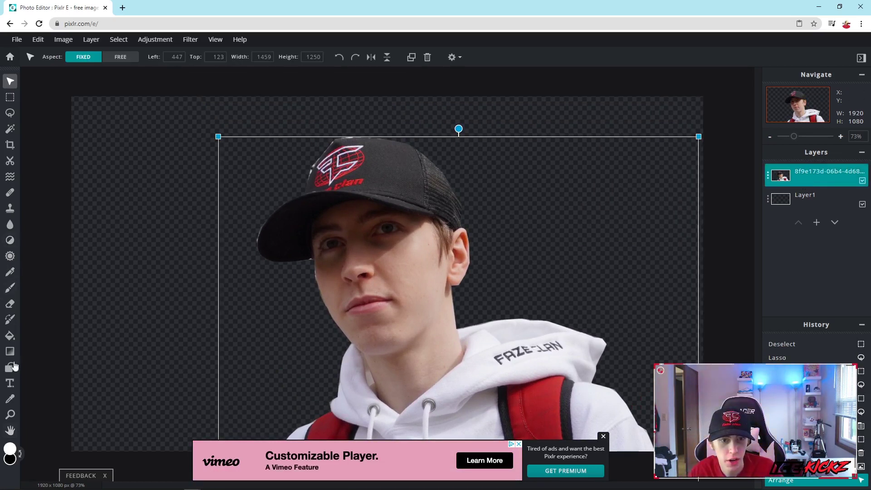
click(10, 304)
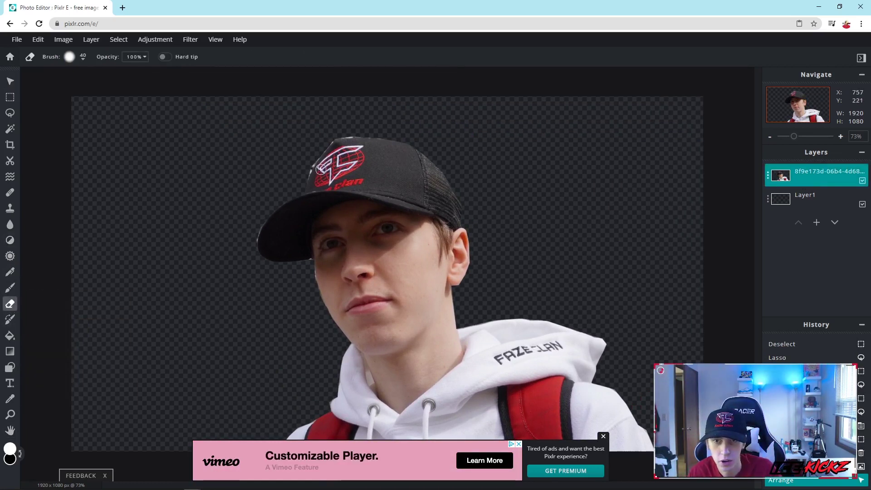
mouse_move(350, 135)
mouse_down()
mouse_move(360, 128)
mouse_move(305, 171)
mouse_move(315, 156)
mouse_move(300, 192)
mouse_up()
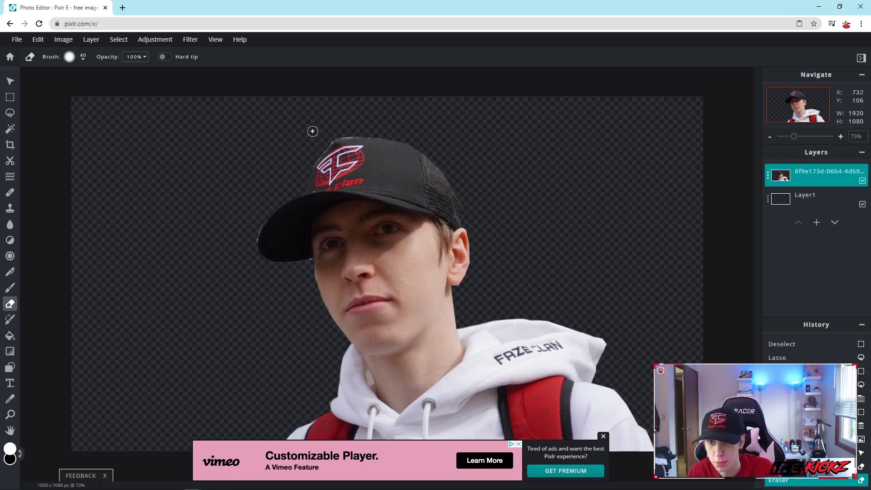
drag(259, 226, 253, 250)
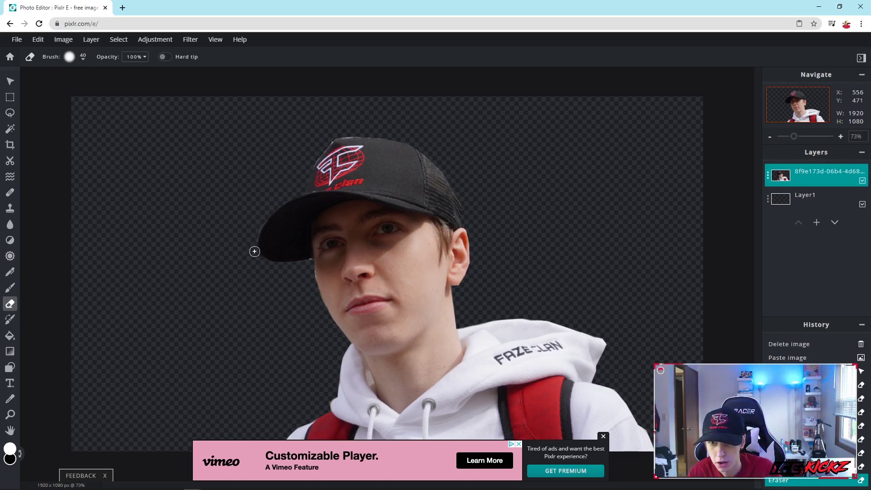
click(318, 298)
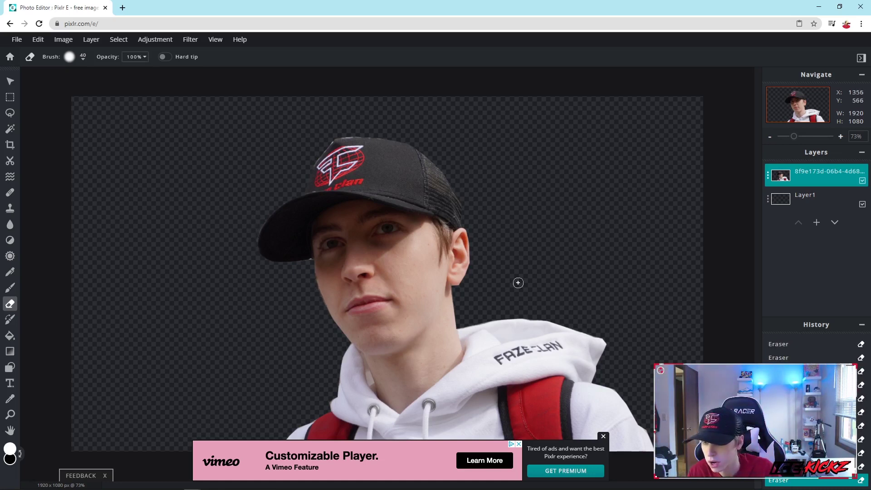
Shrink the cutout to about 802 x 687 px, place it near the middle of the canvas and deselect it
scroll(518, 283, down, 2)
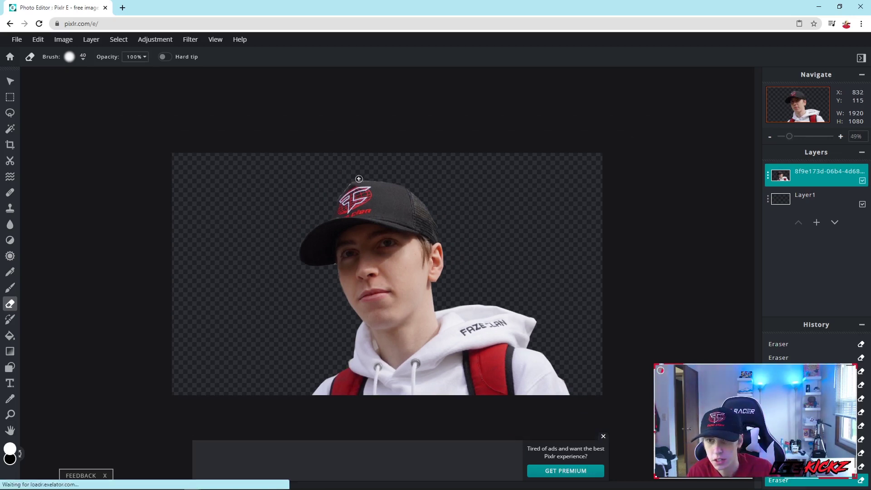
key(v)
drag(468, 316, 441, 284)
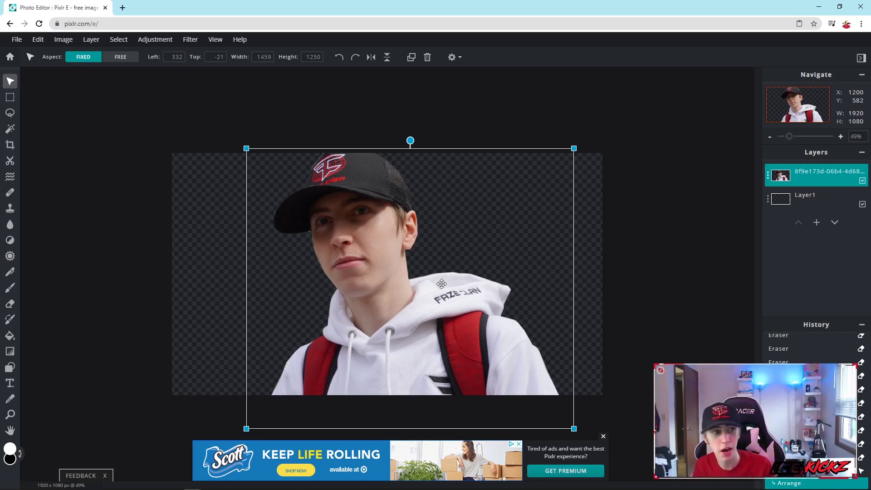
drag(441, 284, 402, 260)
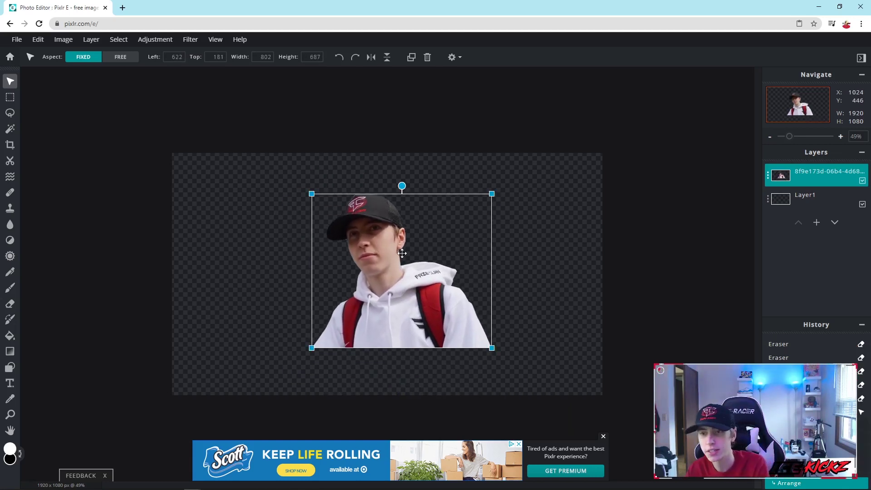
click(555, 294)
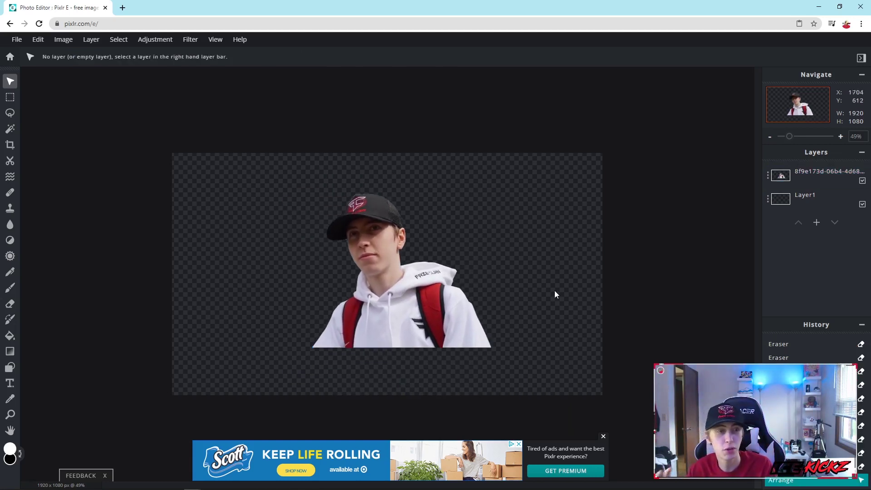
Prepare the image for saving as a PNG file named "Cut out"
click(17, 40)
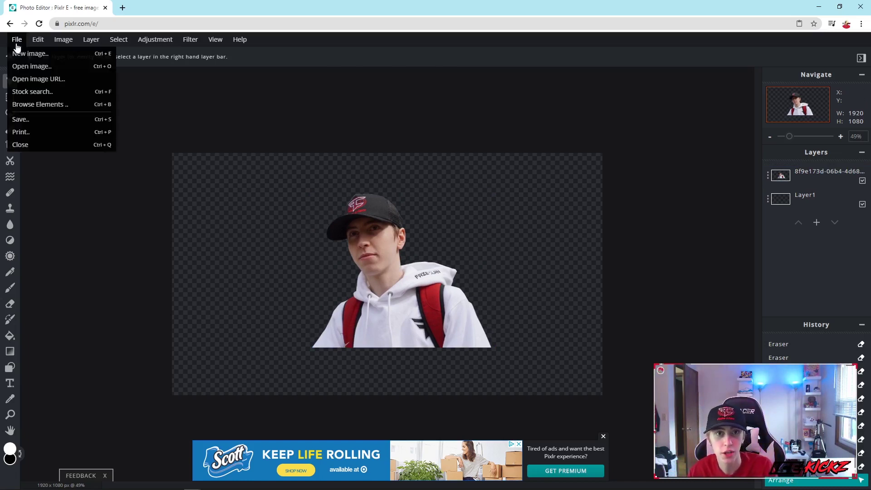
click(41, 120)
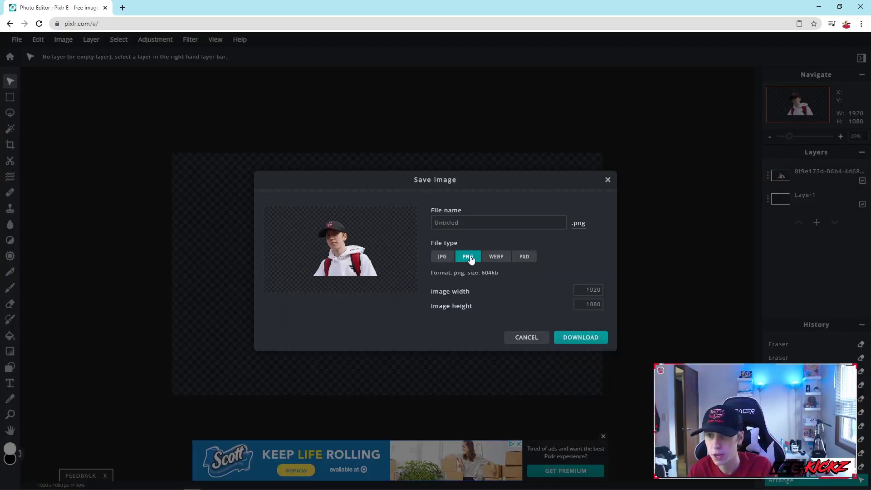
click(453, 222)
key(ctrl+a)
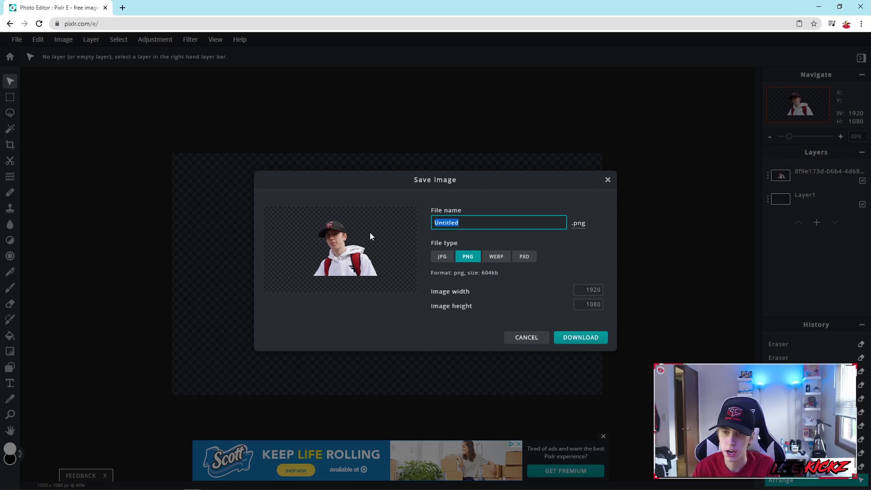
text(Cut out)
key(BackSpace)
key(BackSpace)
key(BackSpace)
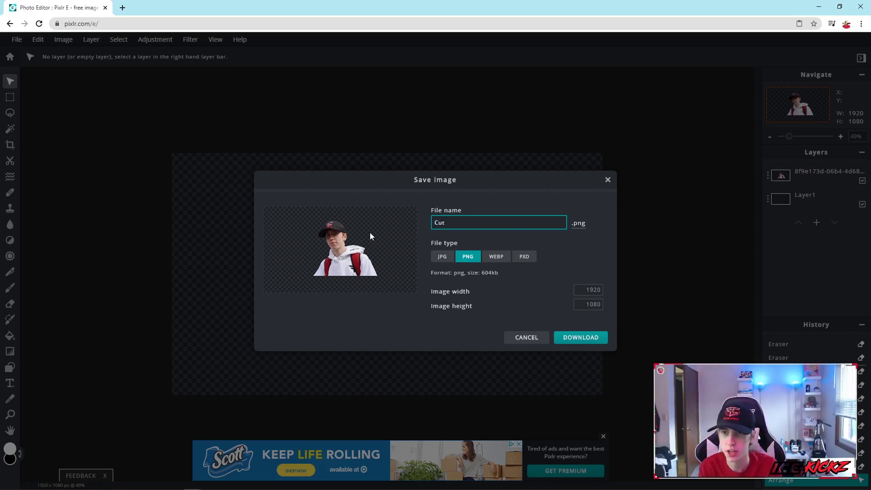
text(out)
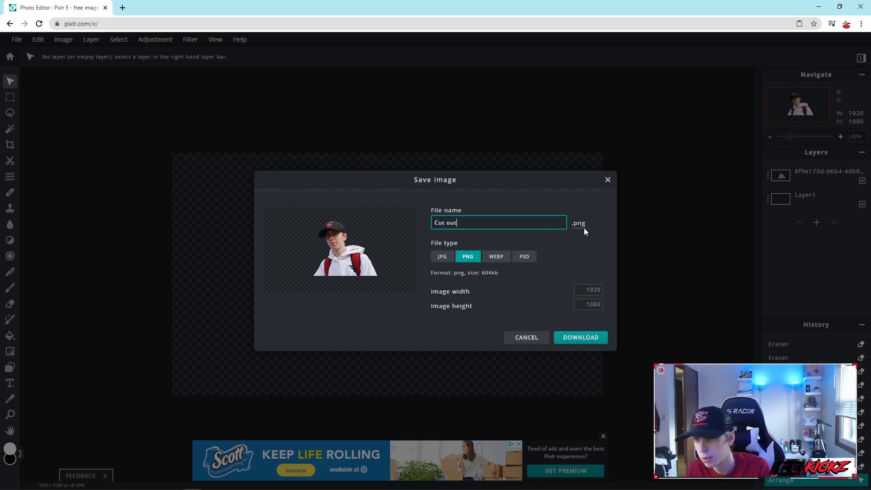
drag(572, 224, 585, 224)
click(575, 258)
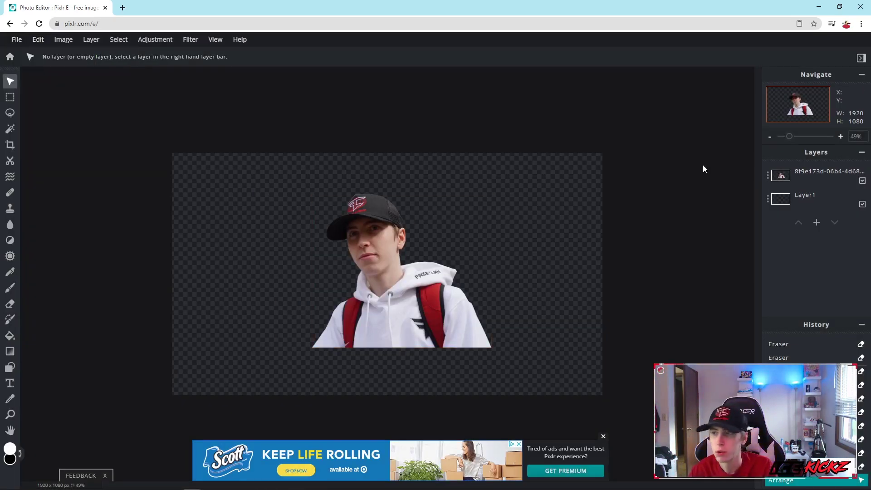
Delete the cutout layer and add the Nike swoosh image from the Desktop folder as a new layer
click(790, 175)
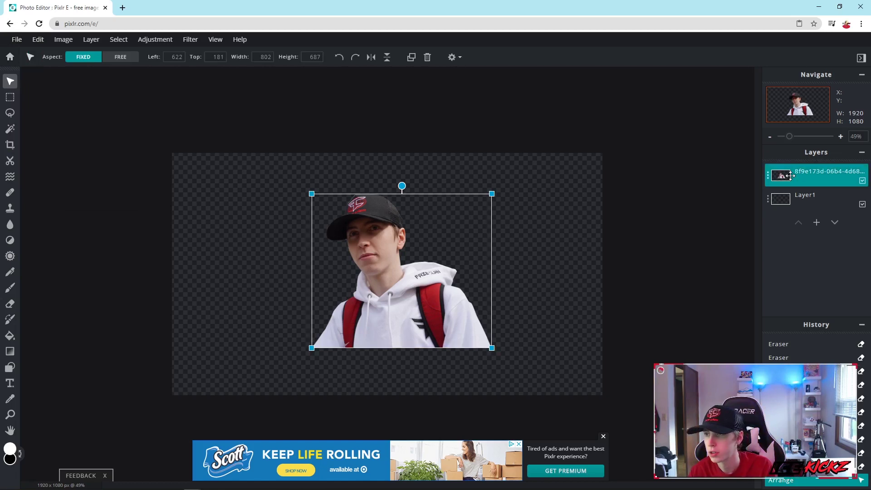
key(Delete)
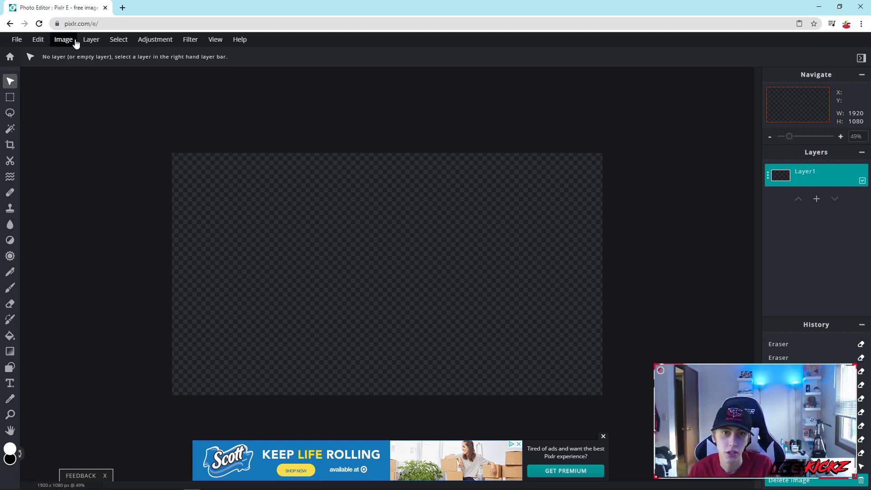
click(90, 40)
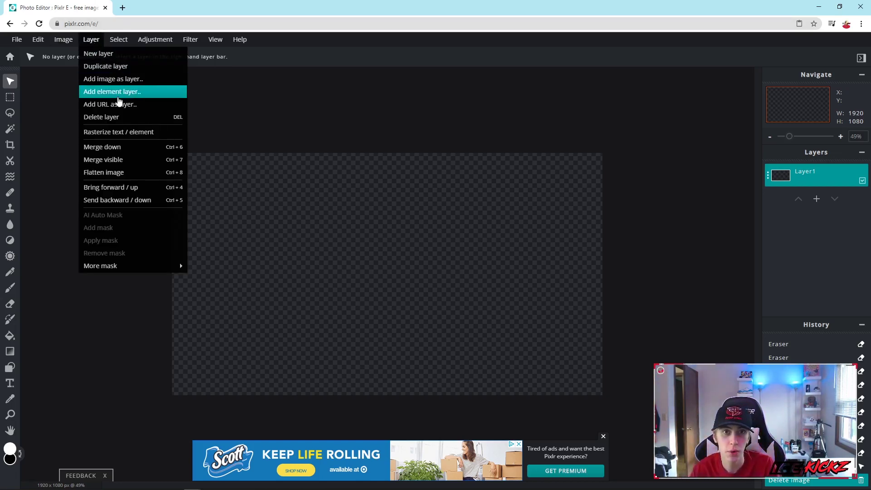
click(119, 85)
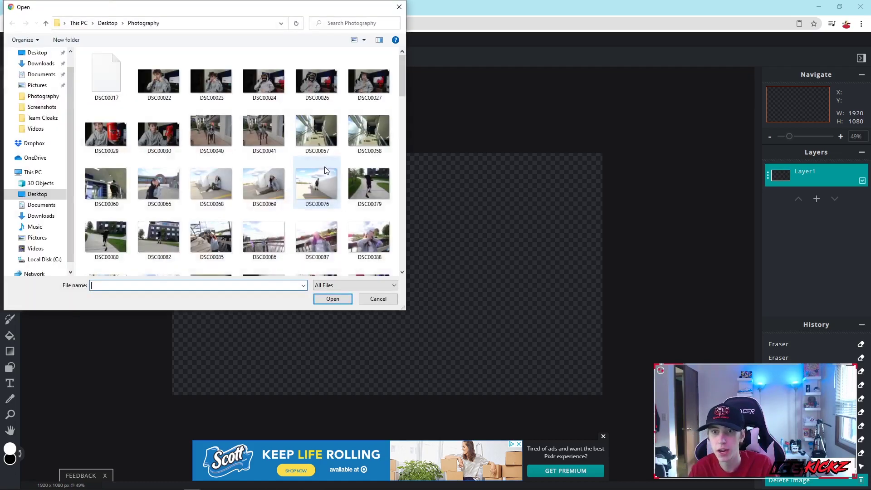
click(37, 52)
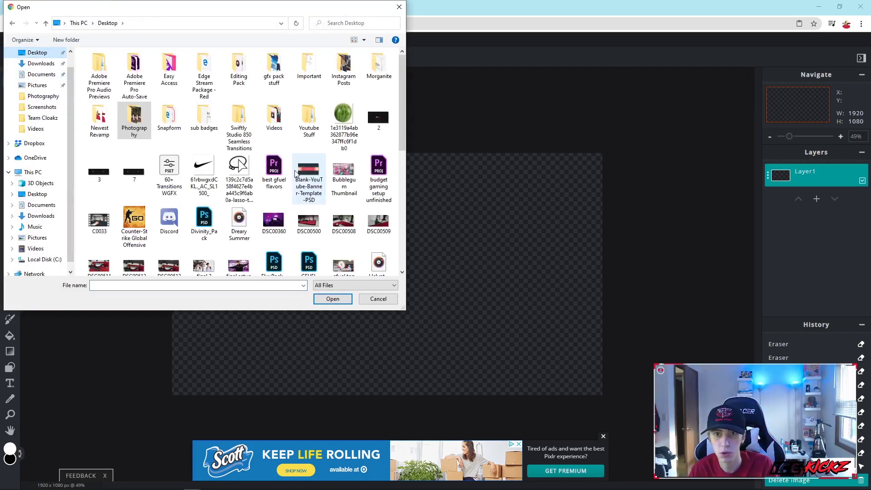
double_click(204, 175)
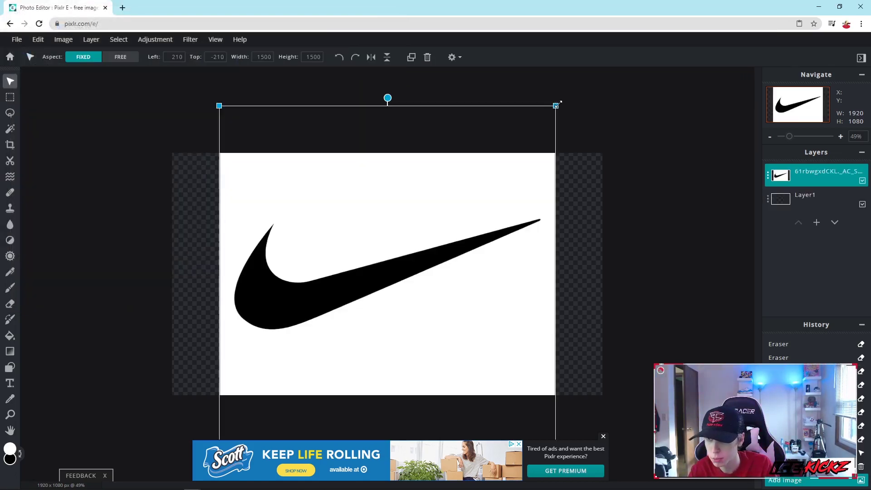
Scale the swoosh image down to about 756 x 756 px, place it near the canvas centre and deselect it
drag(558, 103, 404, 259)
drag(374, 317, 438, 270)
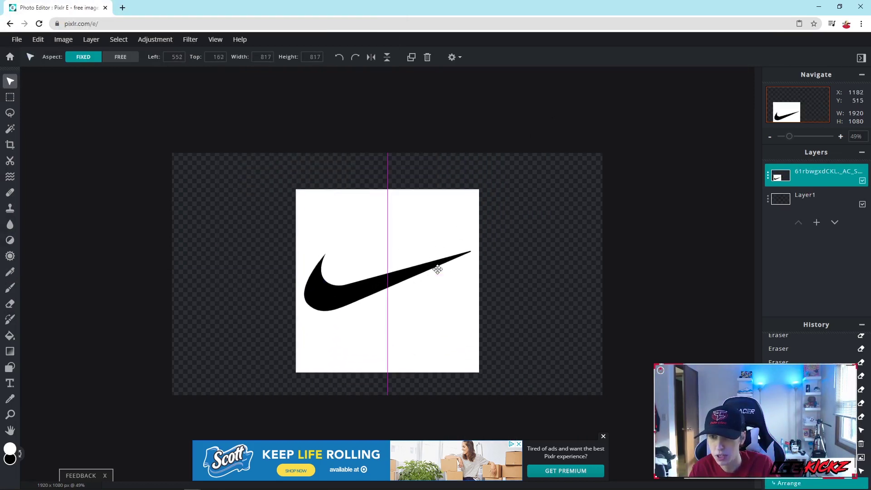
drag(479, 190, 466, 202)
drag(416, 251, 406, 249)
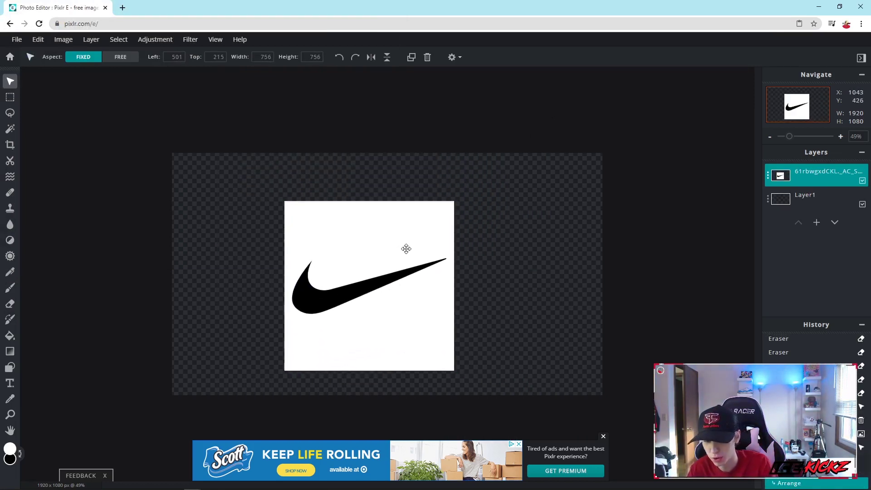
click(575, 273)
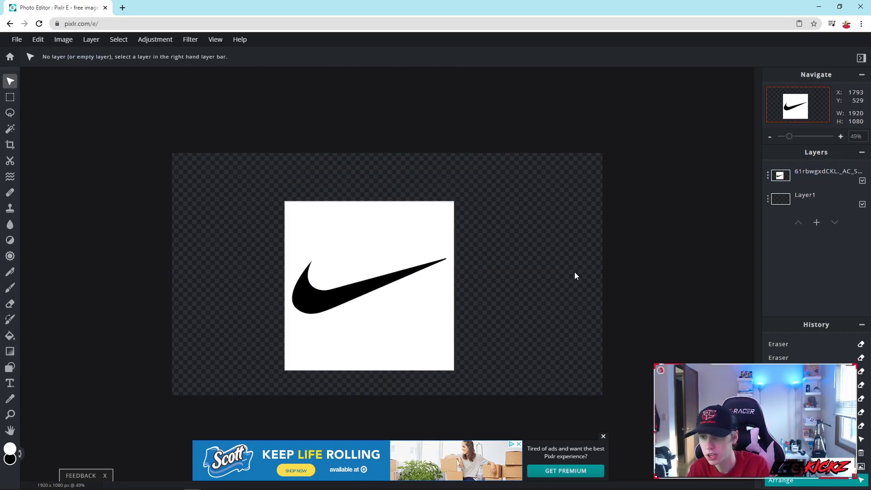
Select the white background around the swoosh on its image layer with the magic wand
click(394, 284)
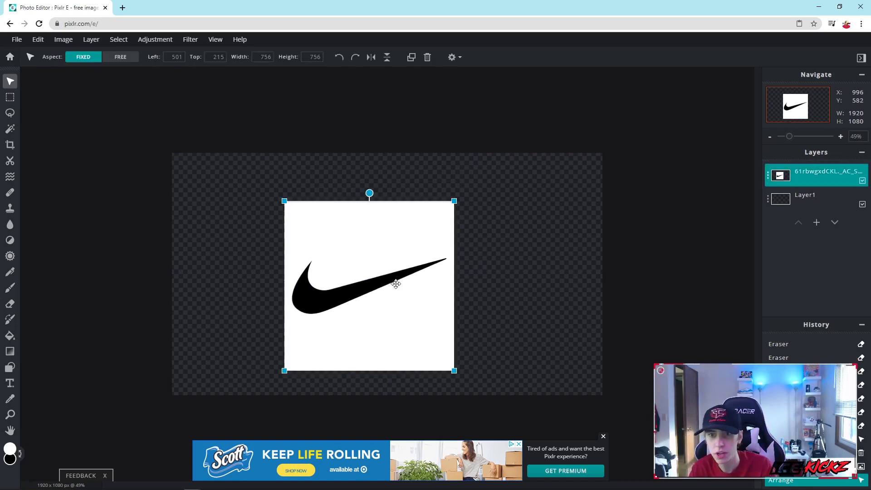
click(10, 129)
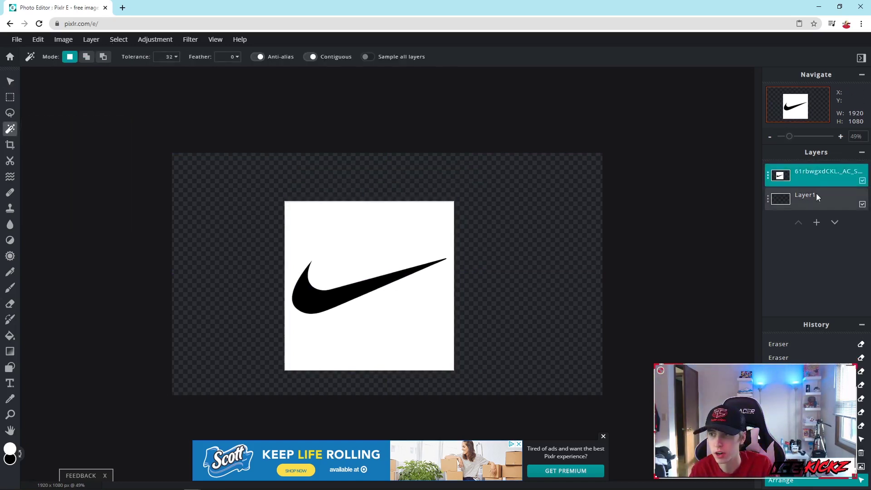
click(347, 252)
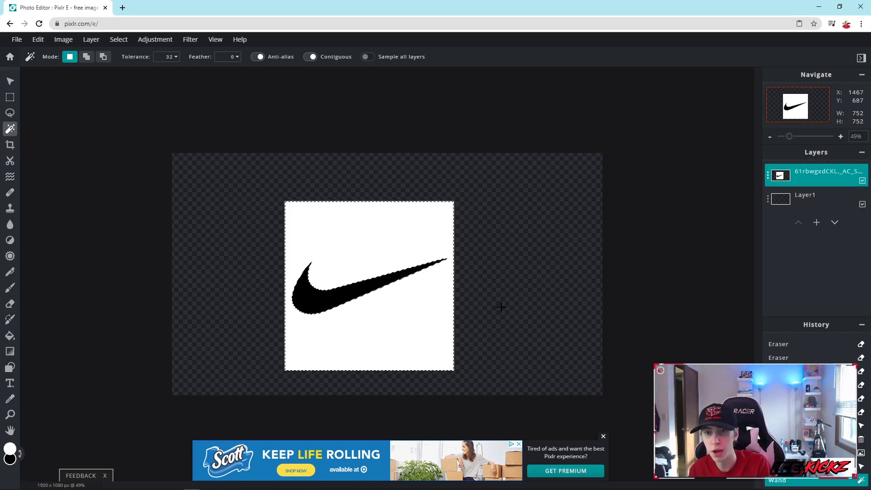
Clear the selected white background around the swoosh and remove the selection
key(Delete)
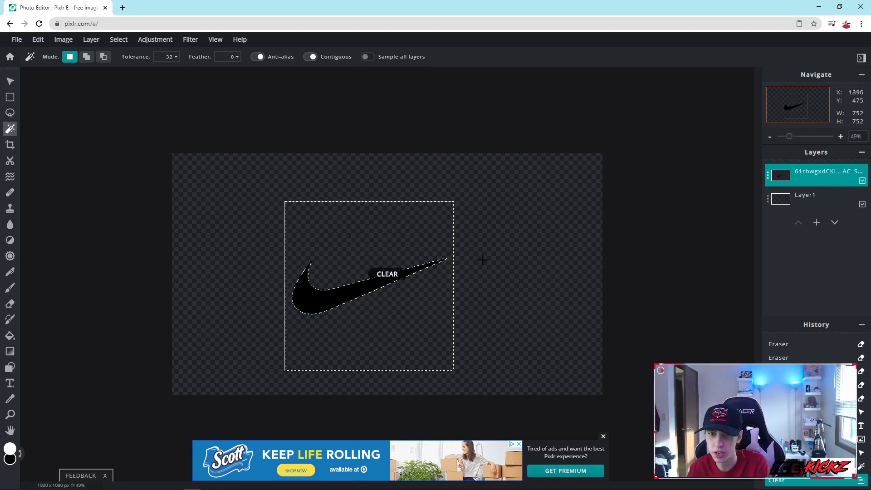
click(117, 40)
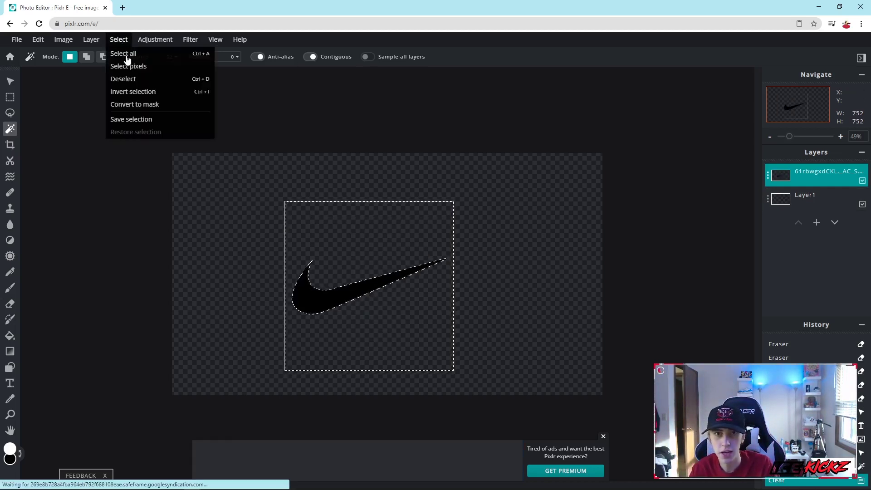
click(136, 81)
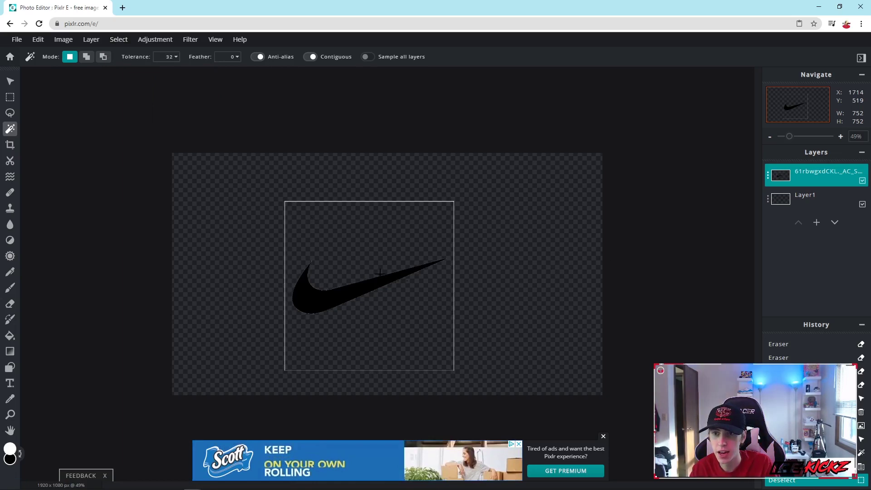
Move the cut-out swoosh around the canvas and place it at about 741 px from the left and 162 px from the top
key(v)
click(535, 287)
click(386, 303)
drag(325, 318, 371, 288)
drag(377, 234, 377, 251)
click(598, 330)
drag(458, 290, 433, 284)
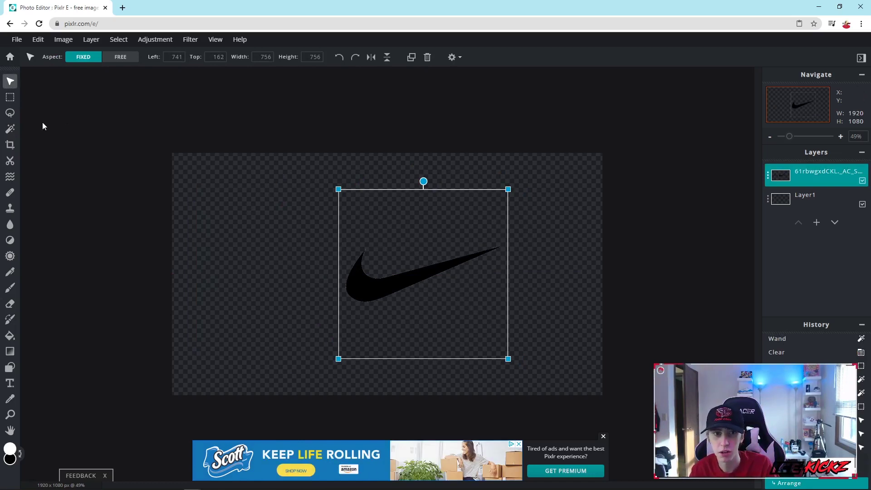
Crop the canvas closely around the swoosh to about 725 x 473 px and deselect the layer
click(10, 144)
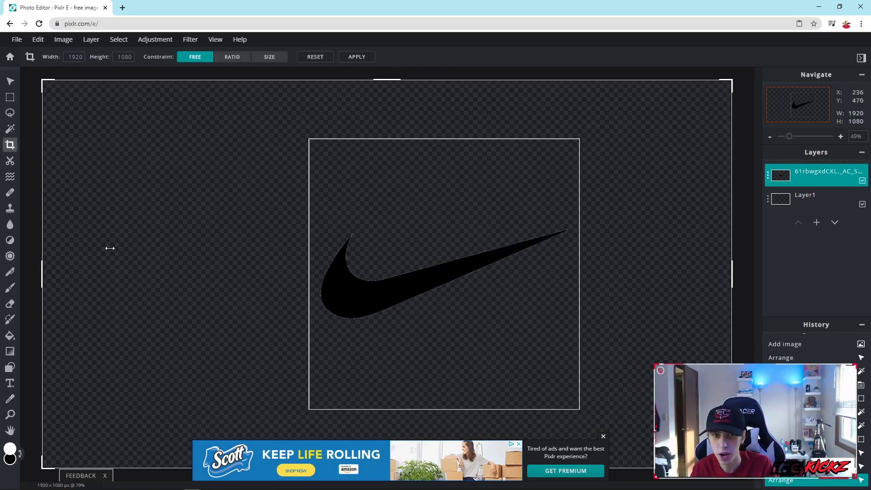
drag(41, 268, 311, 279)
drag(514, 79, 515, 200)
drag(735, 330, 578, 309)
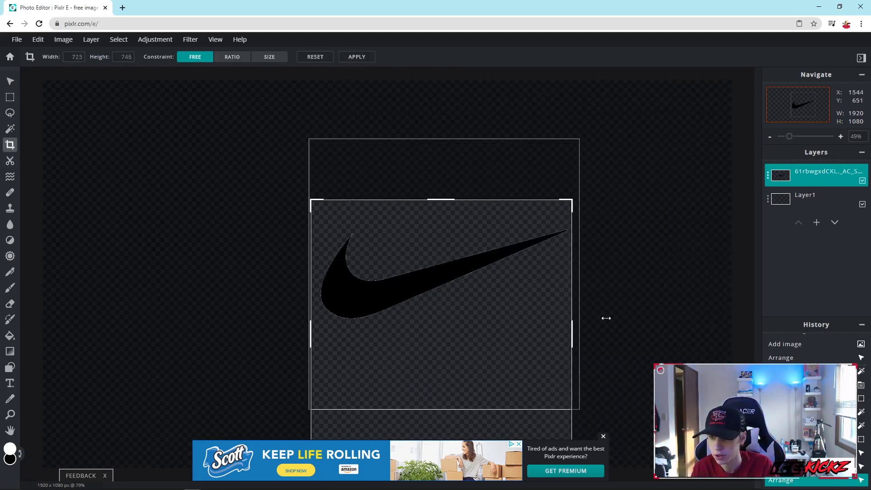
click(603, 436)
drag(444, 468, 439, 341)
click(356, 57)
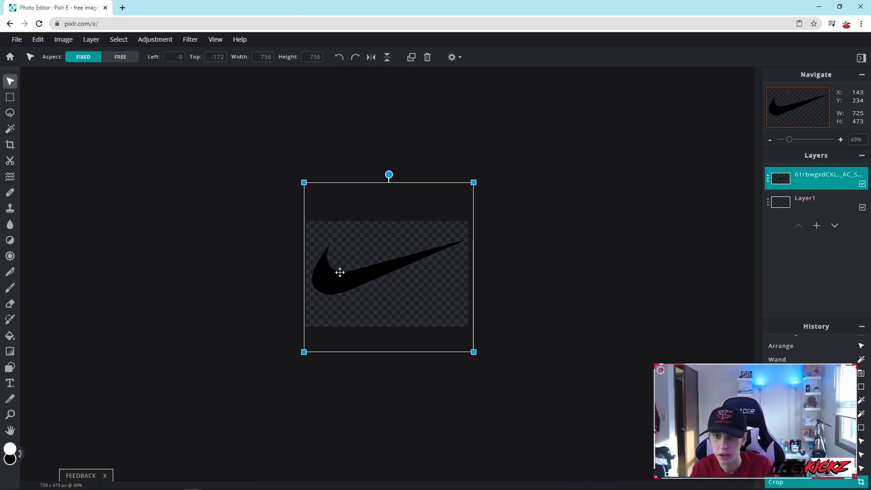
click(631, 230)
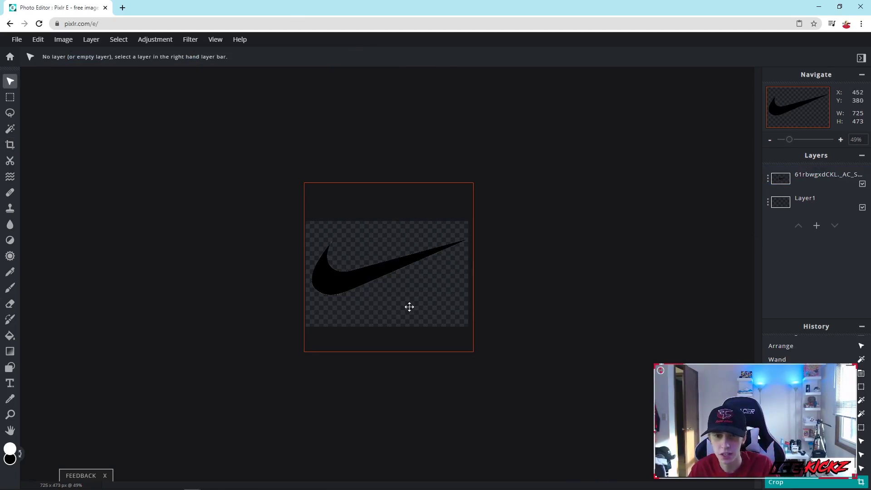
Fill the swoosh on its image layer with black (#000000) at 100% opacity, preserving transparency, to cover its light edge pixels
scroll(408, 305, up, 6)
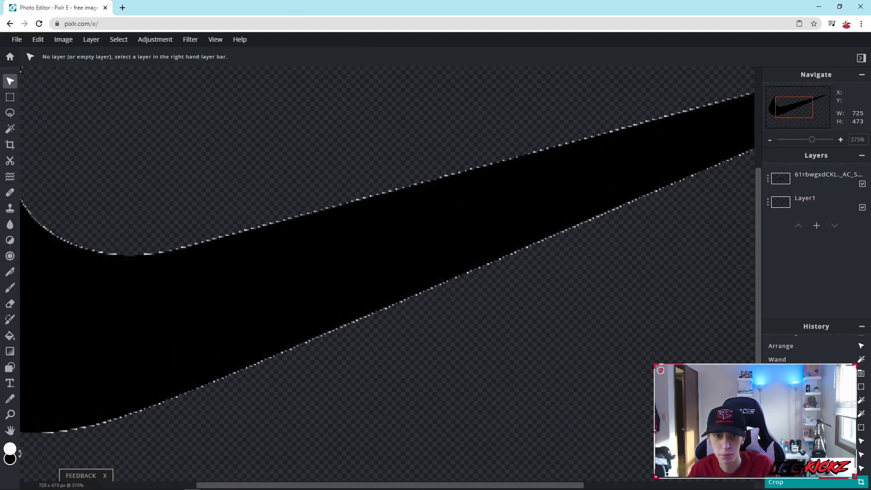
scroll(431, 267, down, 5)
scroll(241, 281, up, 1)
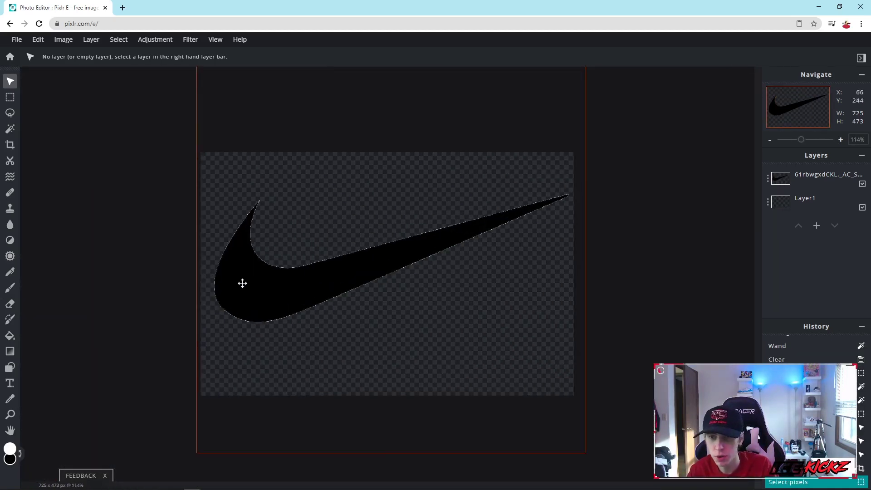
scroll(436, 303, down, 1)
click(812, 177)
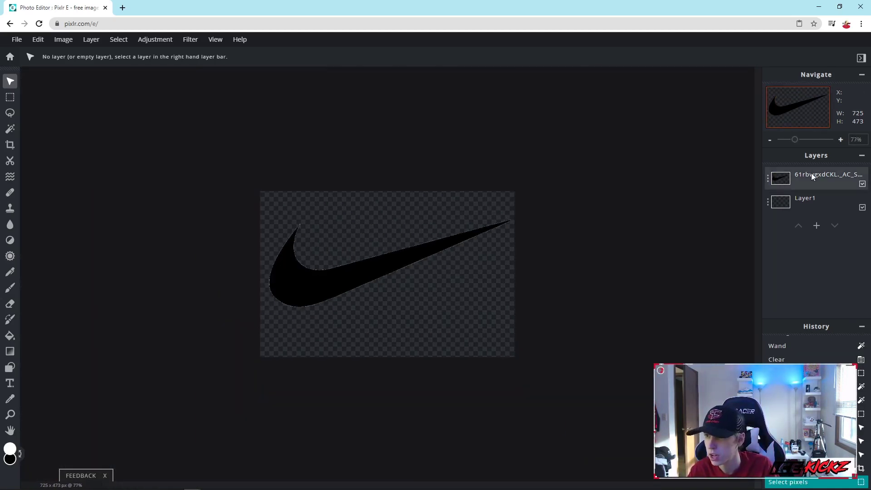
click(38, 39)
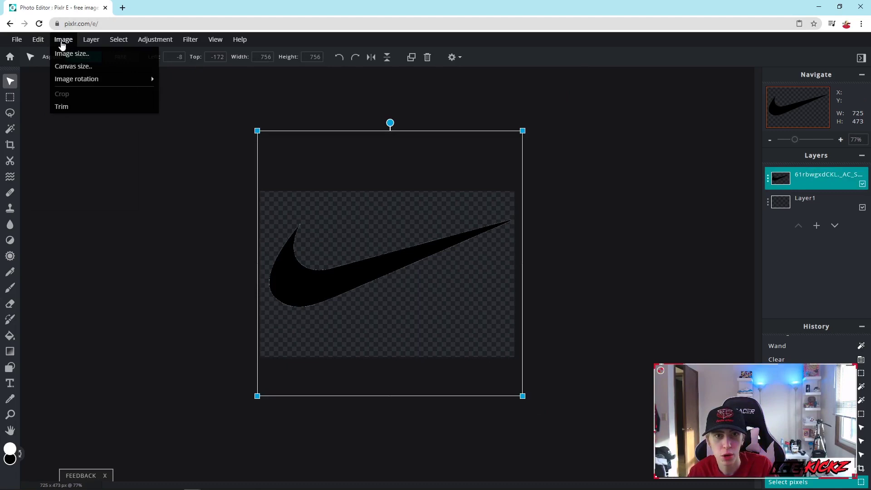
click(45, 188)
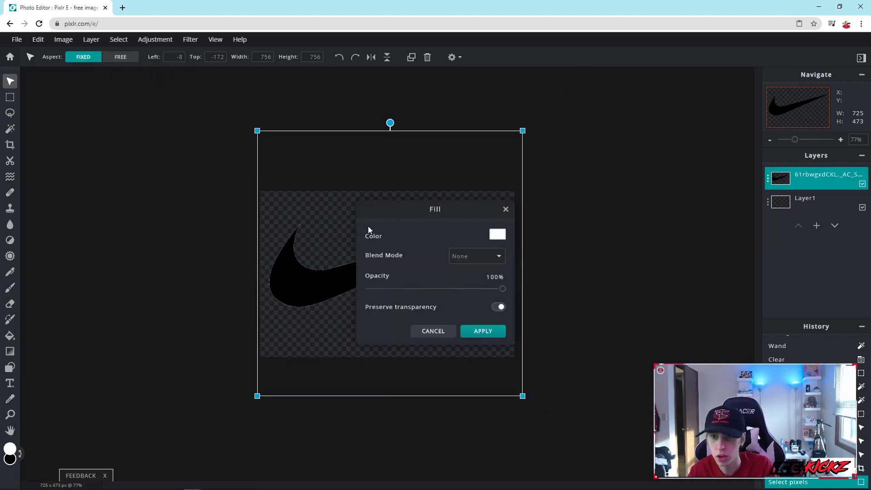
click(502, 240)
click(332, 317)
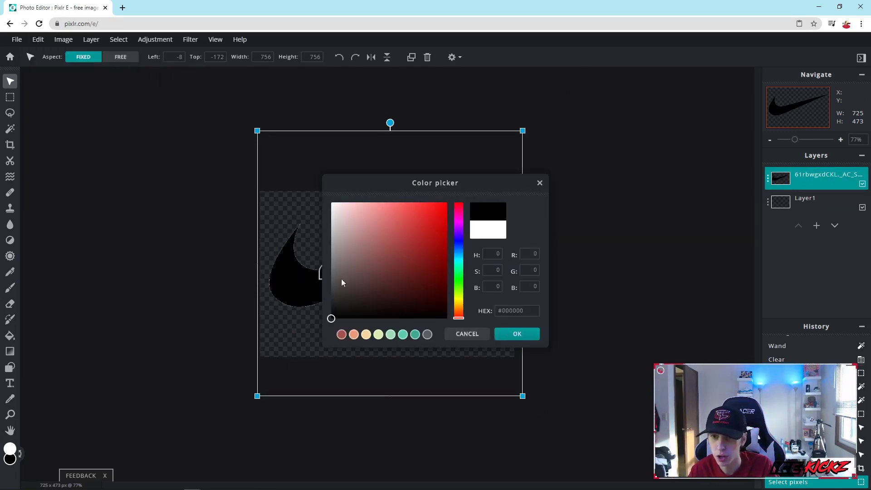
click(518, 334)
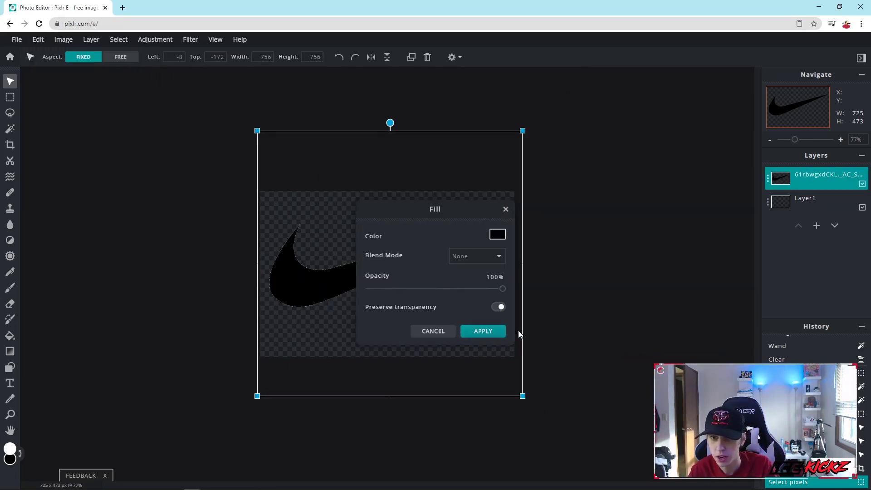
click(481, 333)
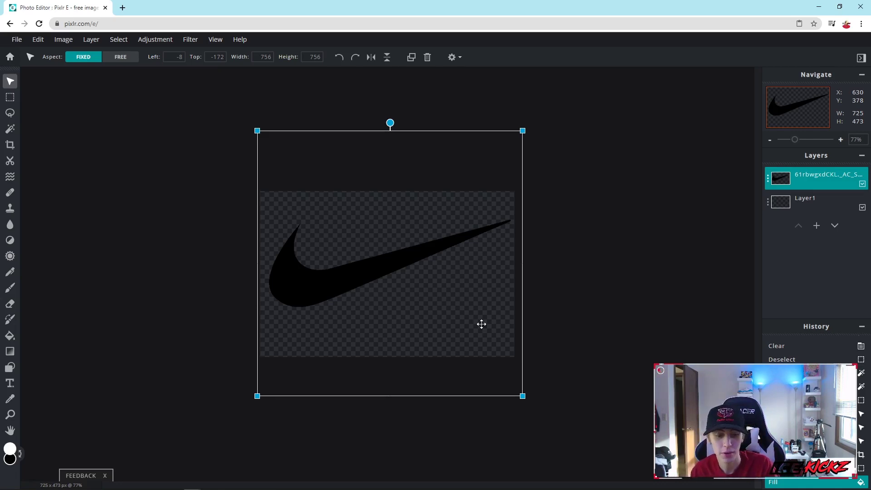
Prepare the cropped swoosh image for saving with PNG as the file type
click(16, 39)
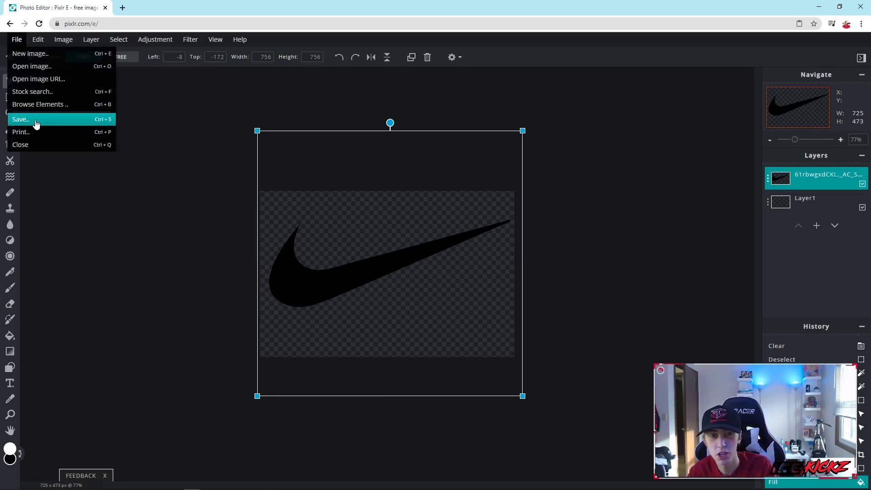
click(36, 121)
click(475, 254)
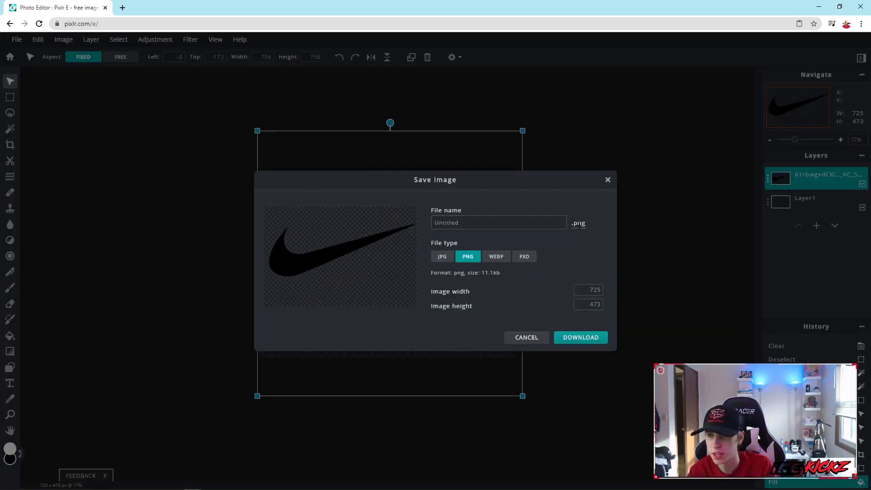